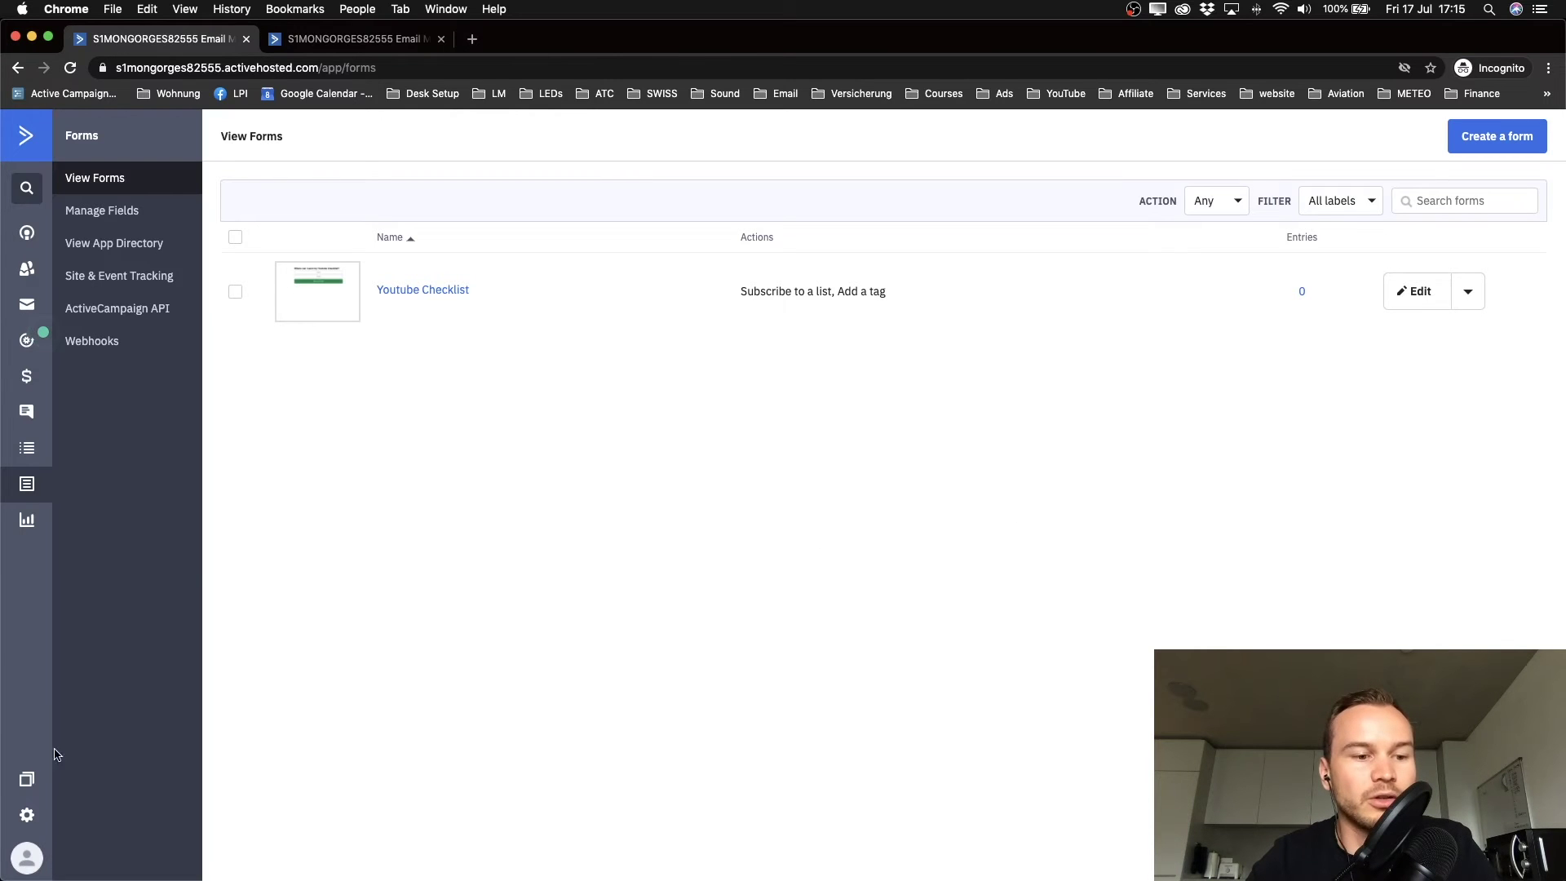
Copy the API access URL from ActiveCampaign's Settings > Developer page
left_click(24, 820)
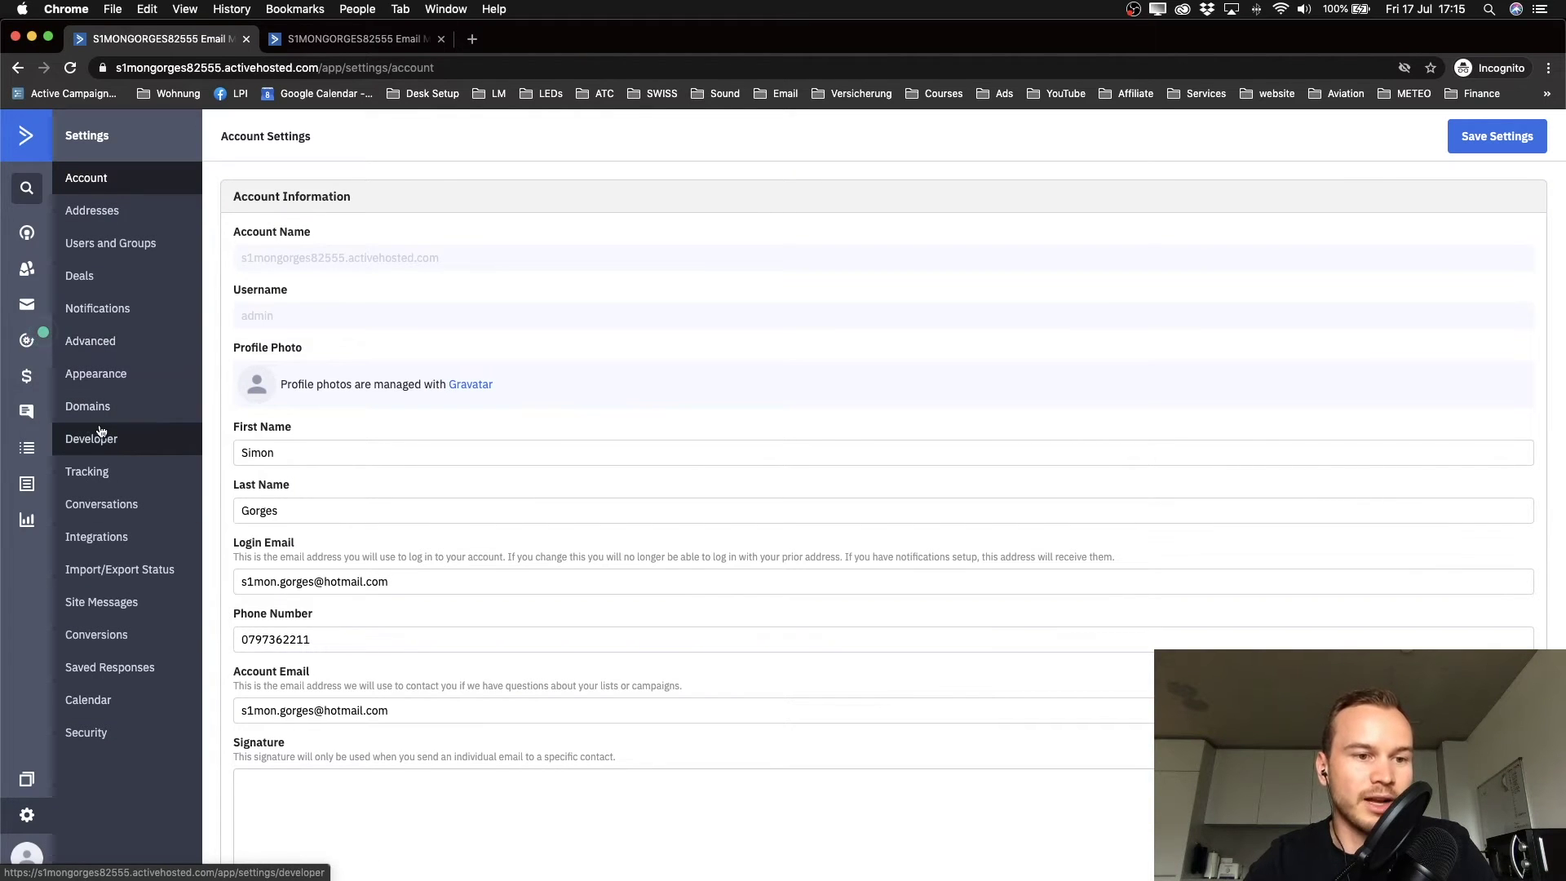
left_click(106, 449)
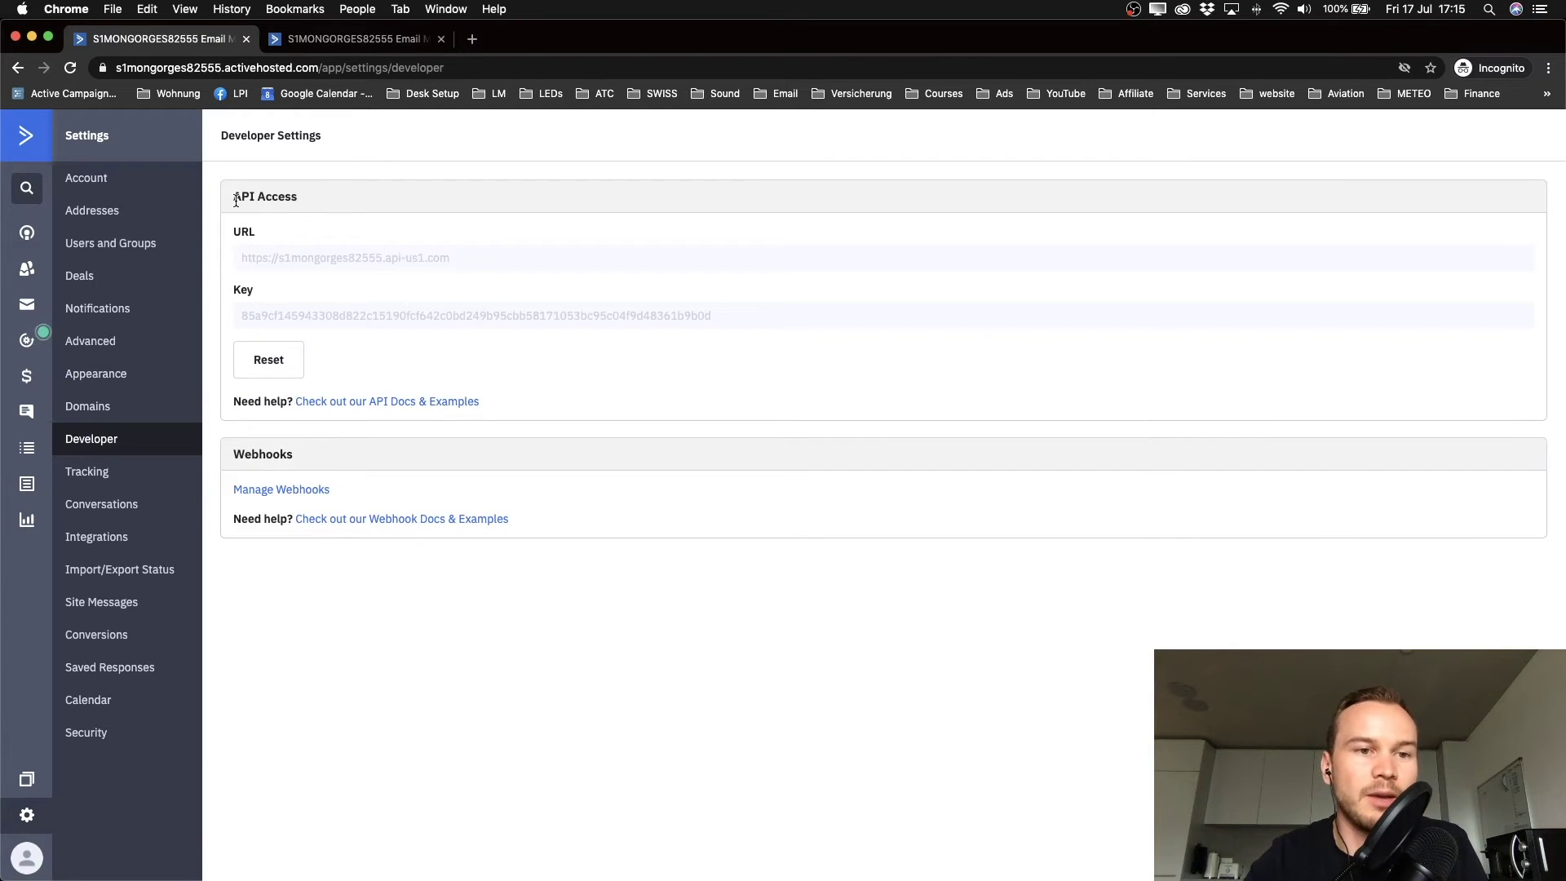
left_click_drag(236, 199, 321, 200)
left_click(323, 201)
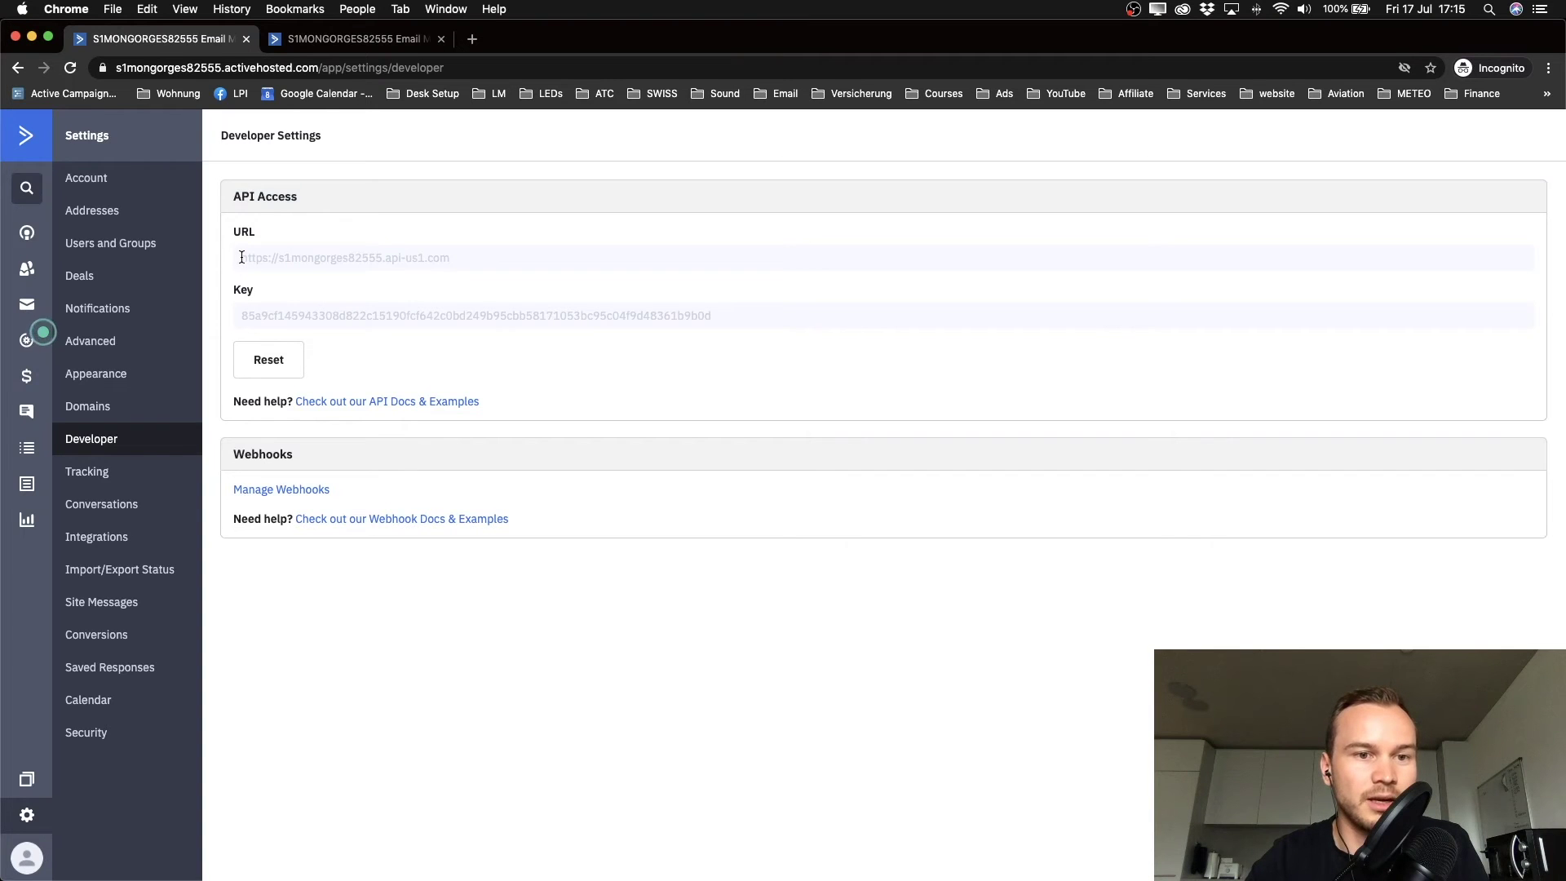
left_click_drag(241, 257, 482, 253)
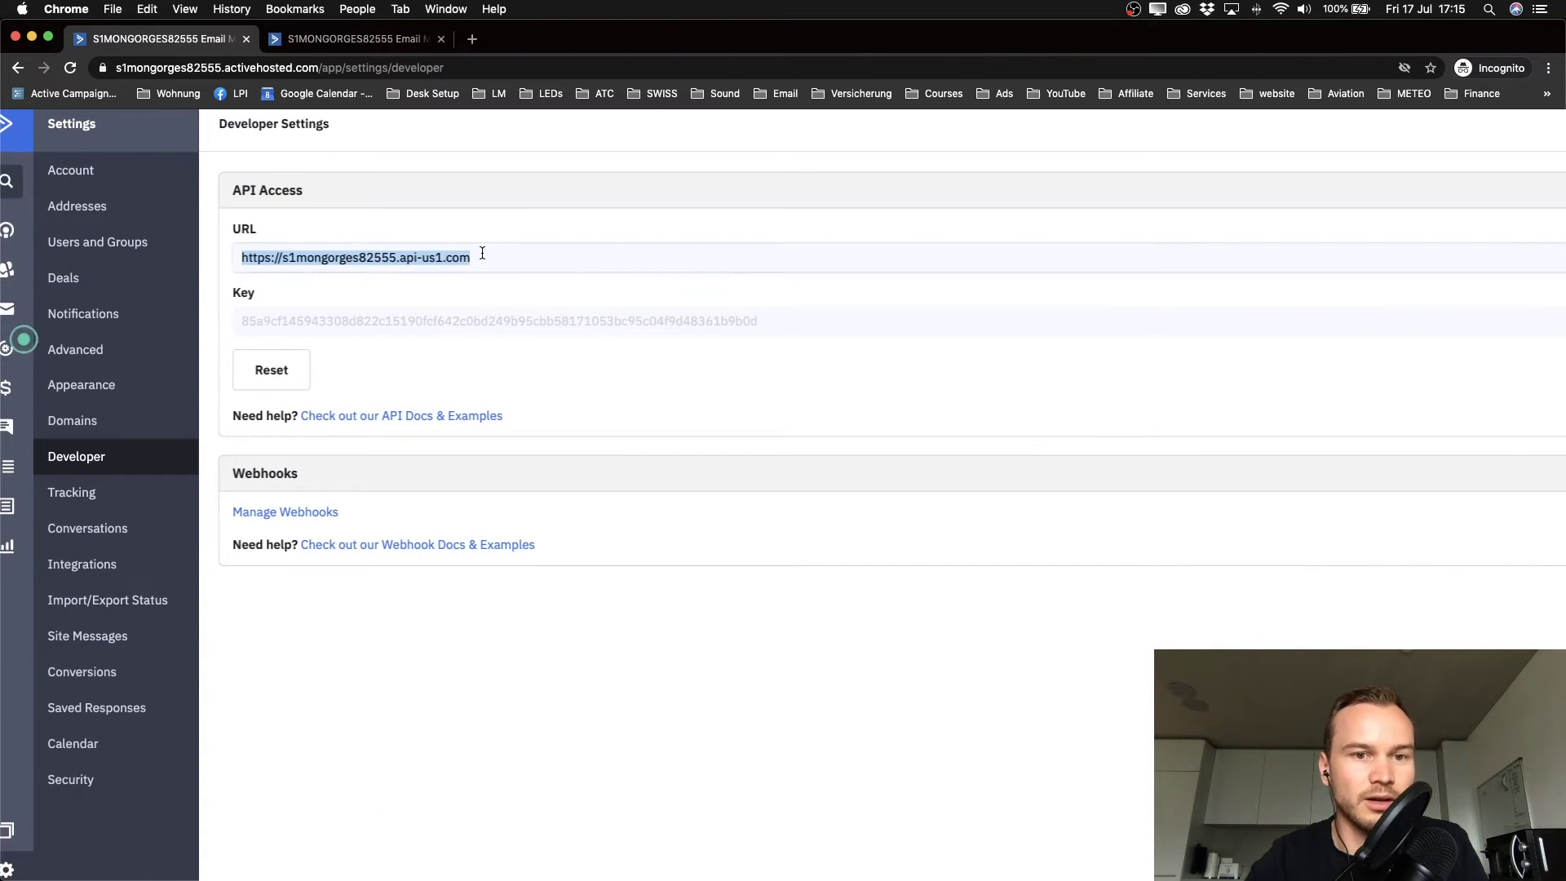
right_click(431, 258)
left_click(459, 291)
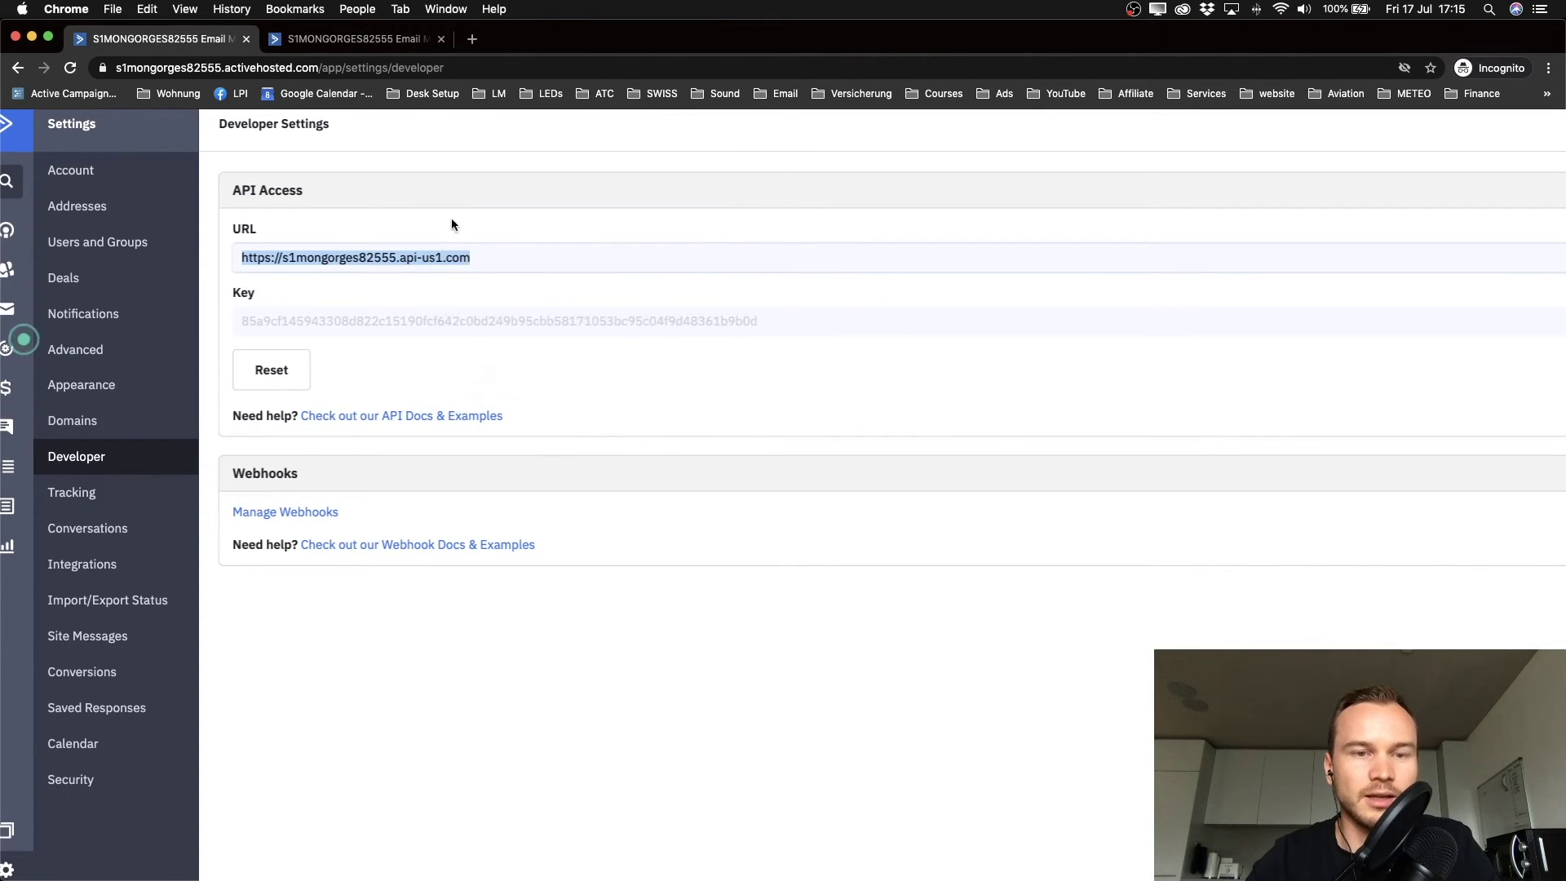
In ClickFunnels, go to Account Settings > Integrations
key("ctrl+Right")
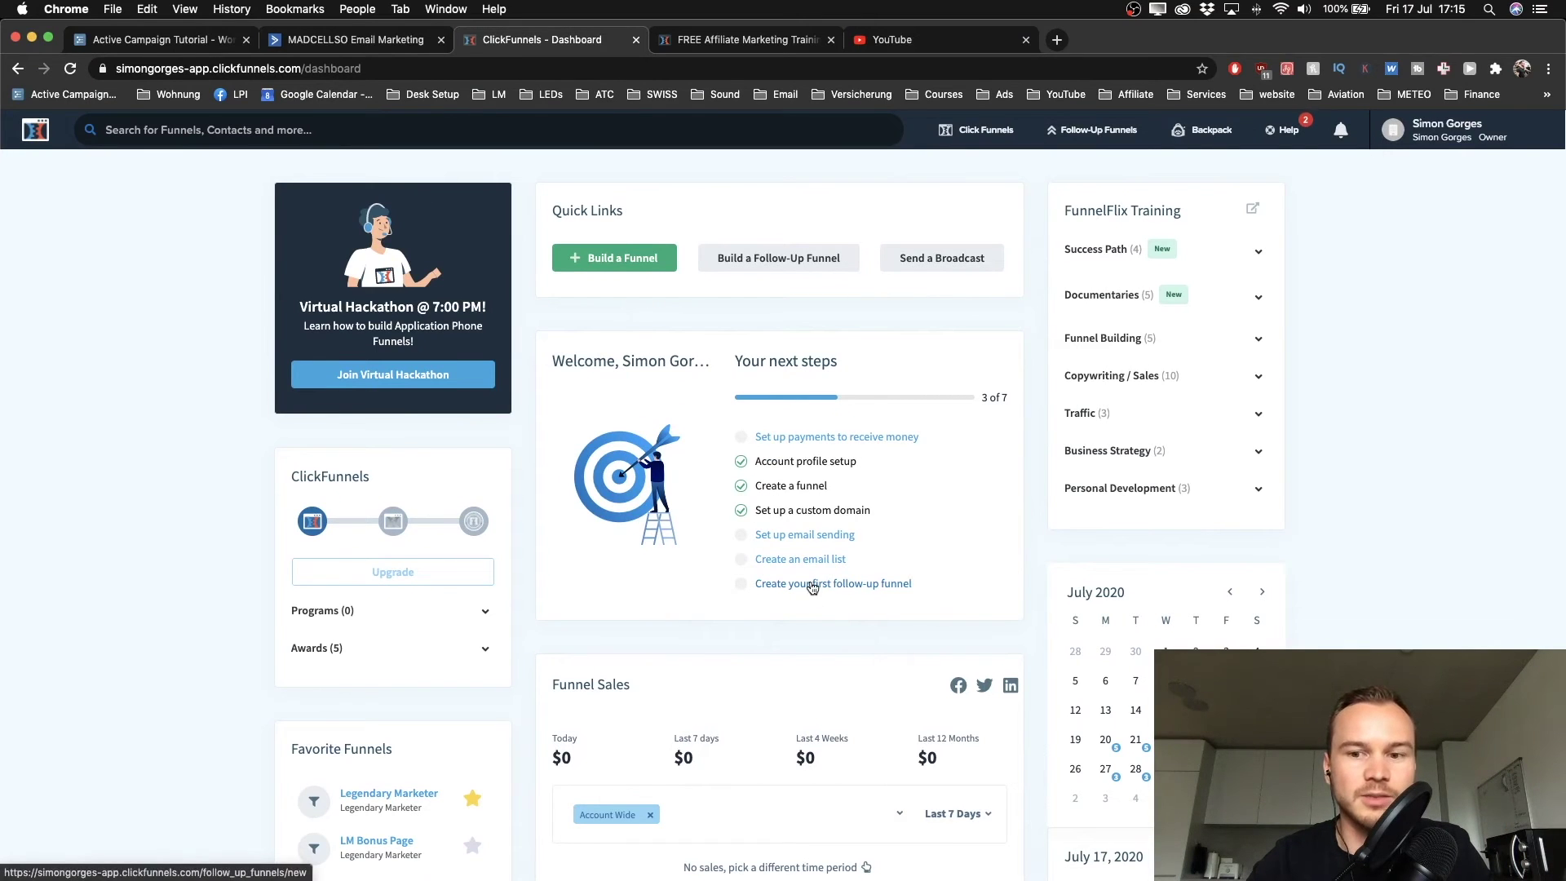
left_click(1444, 130)
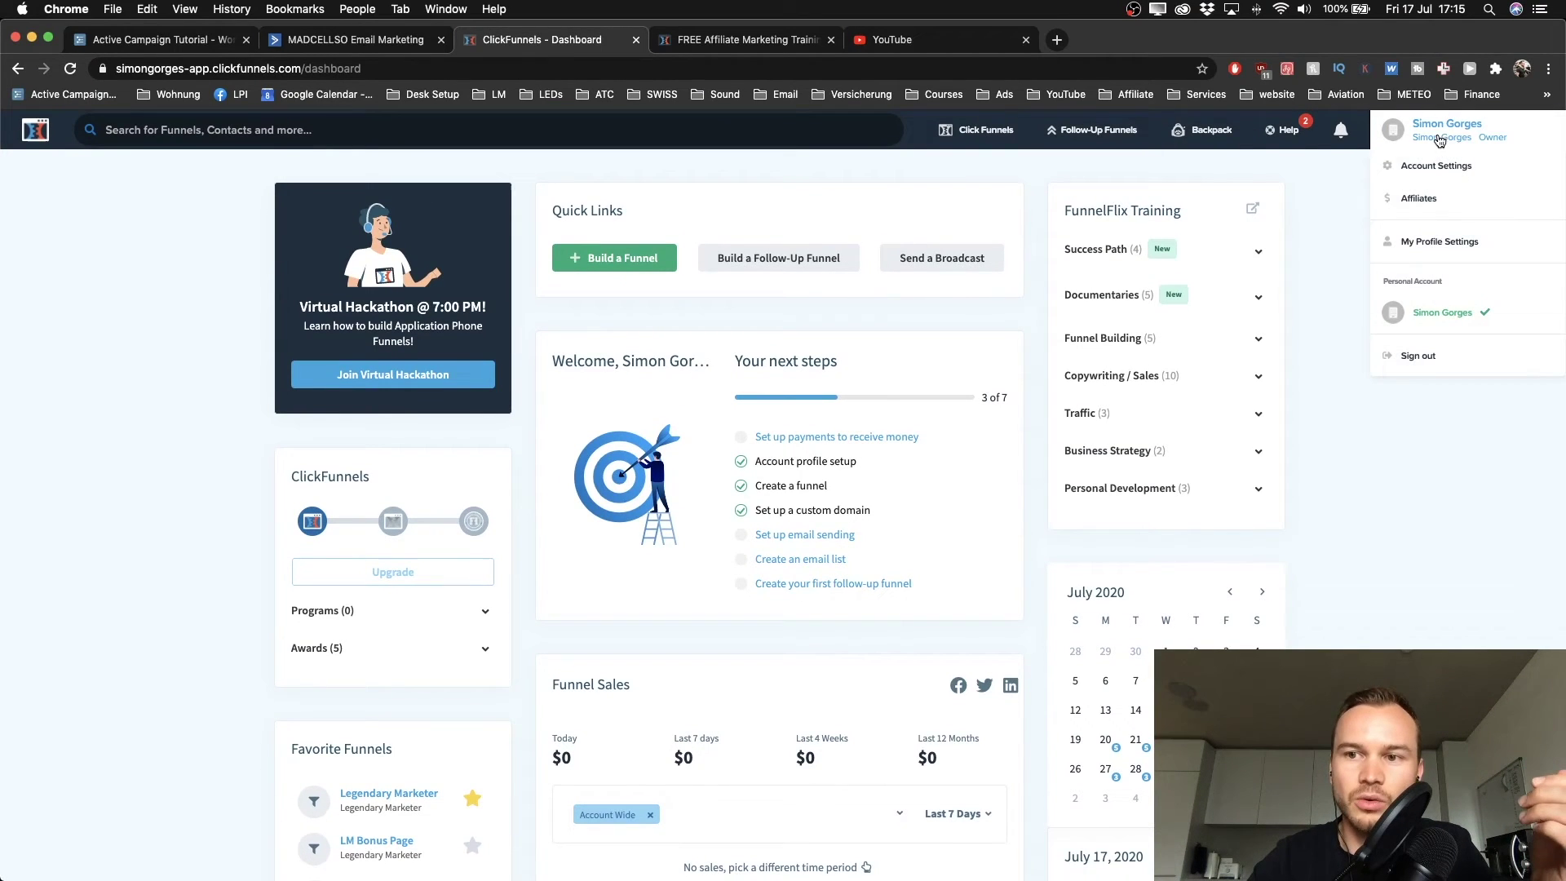
left_click(1448, 167)
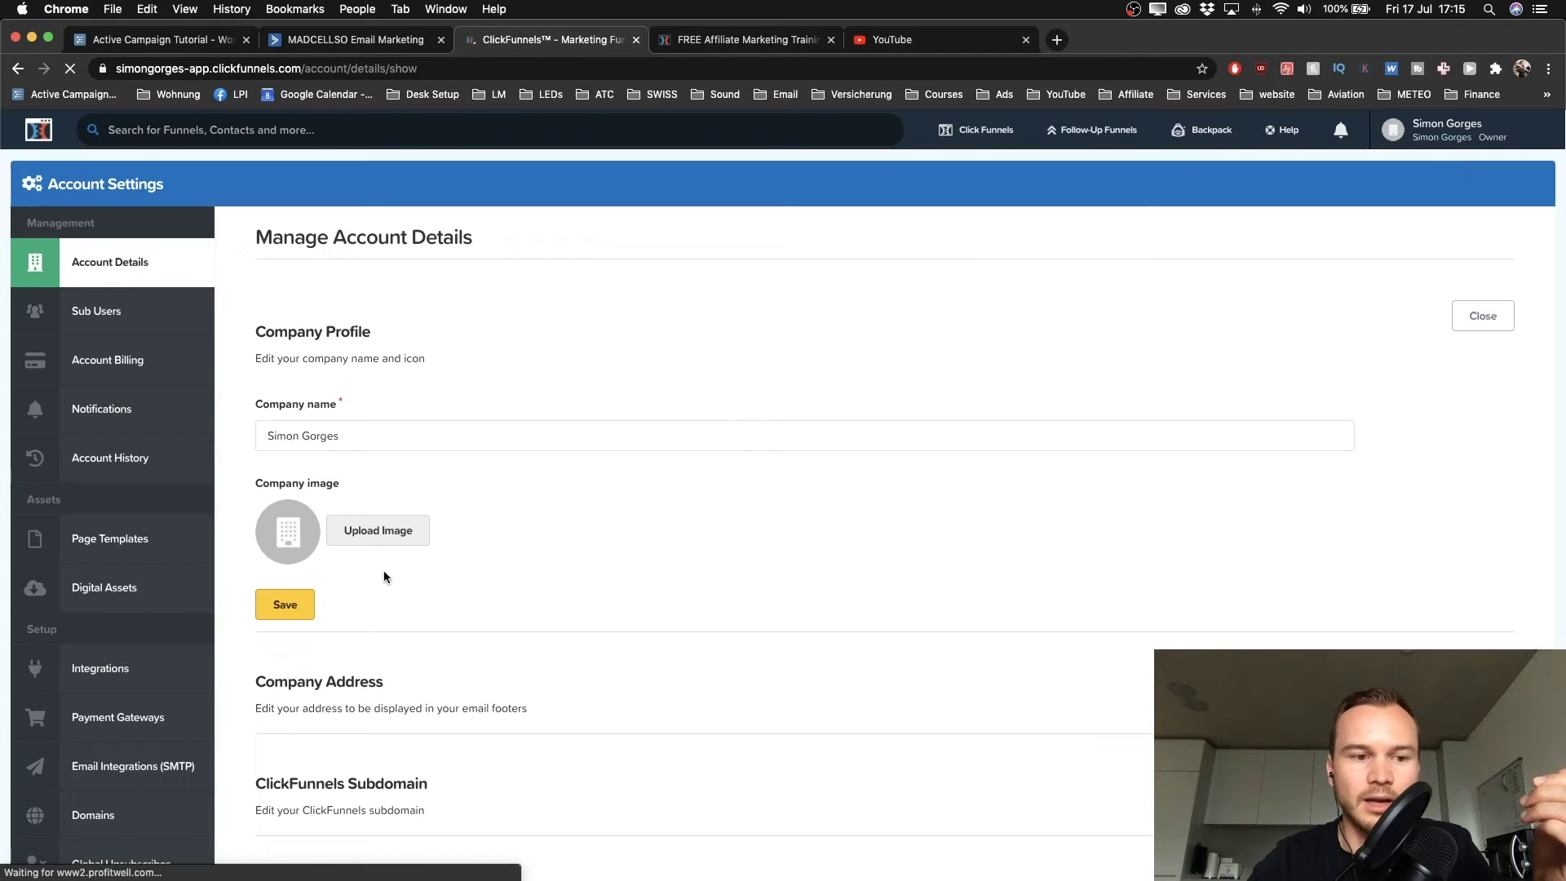
scroll(115, 583, "down", 5)
scroll(179, 408, "up", 2)
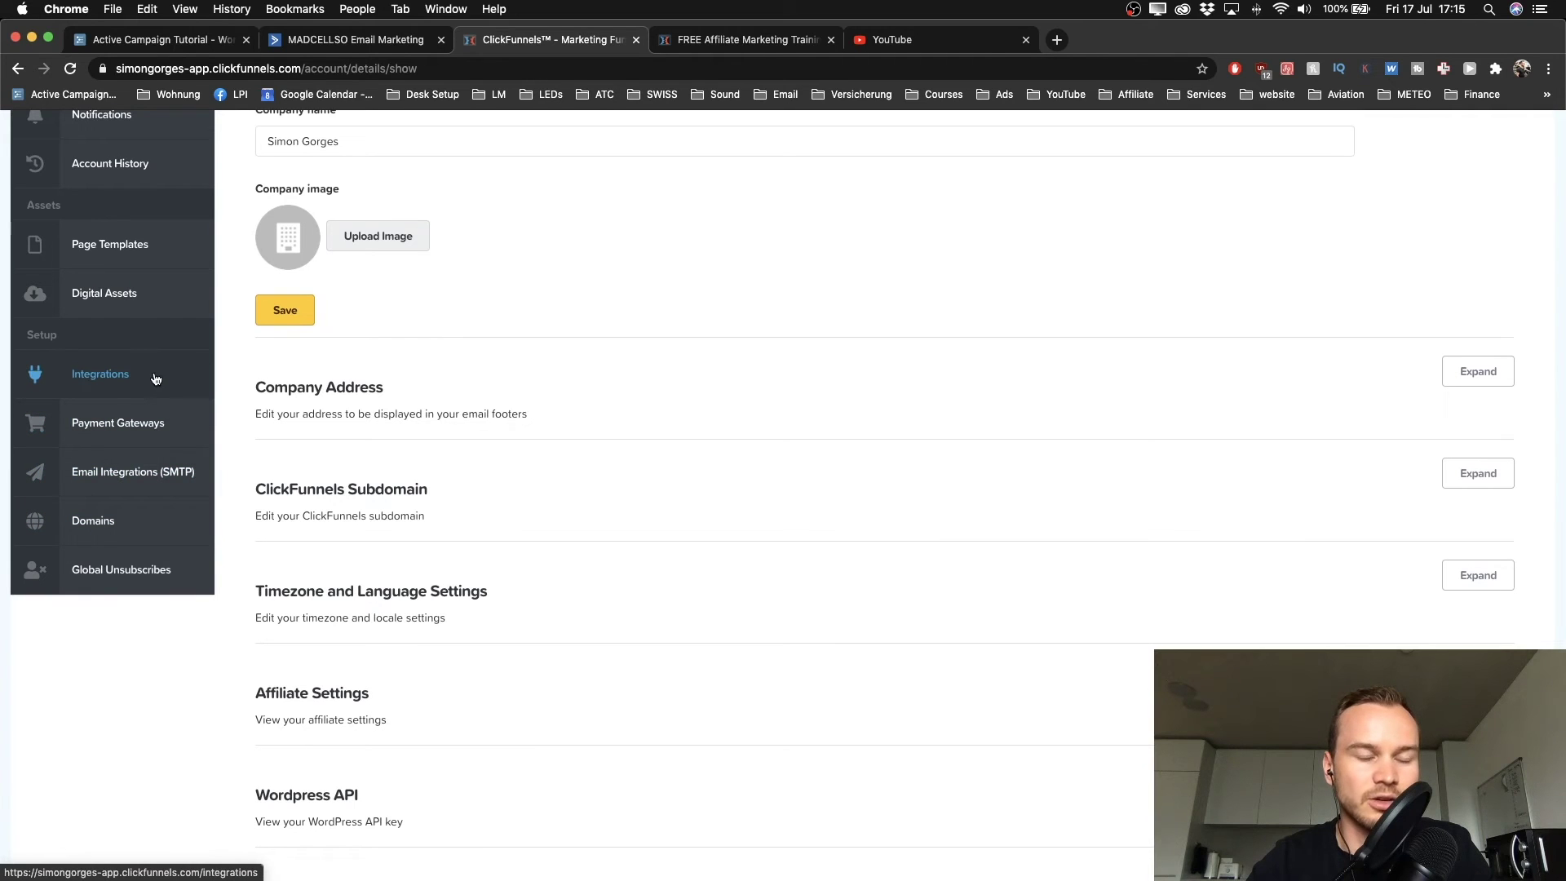
left_click(155, 379)
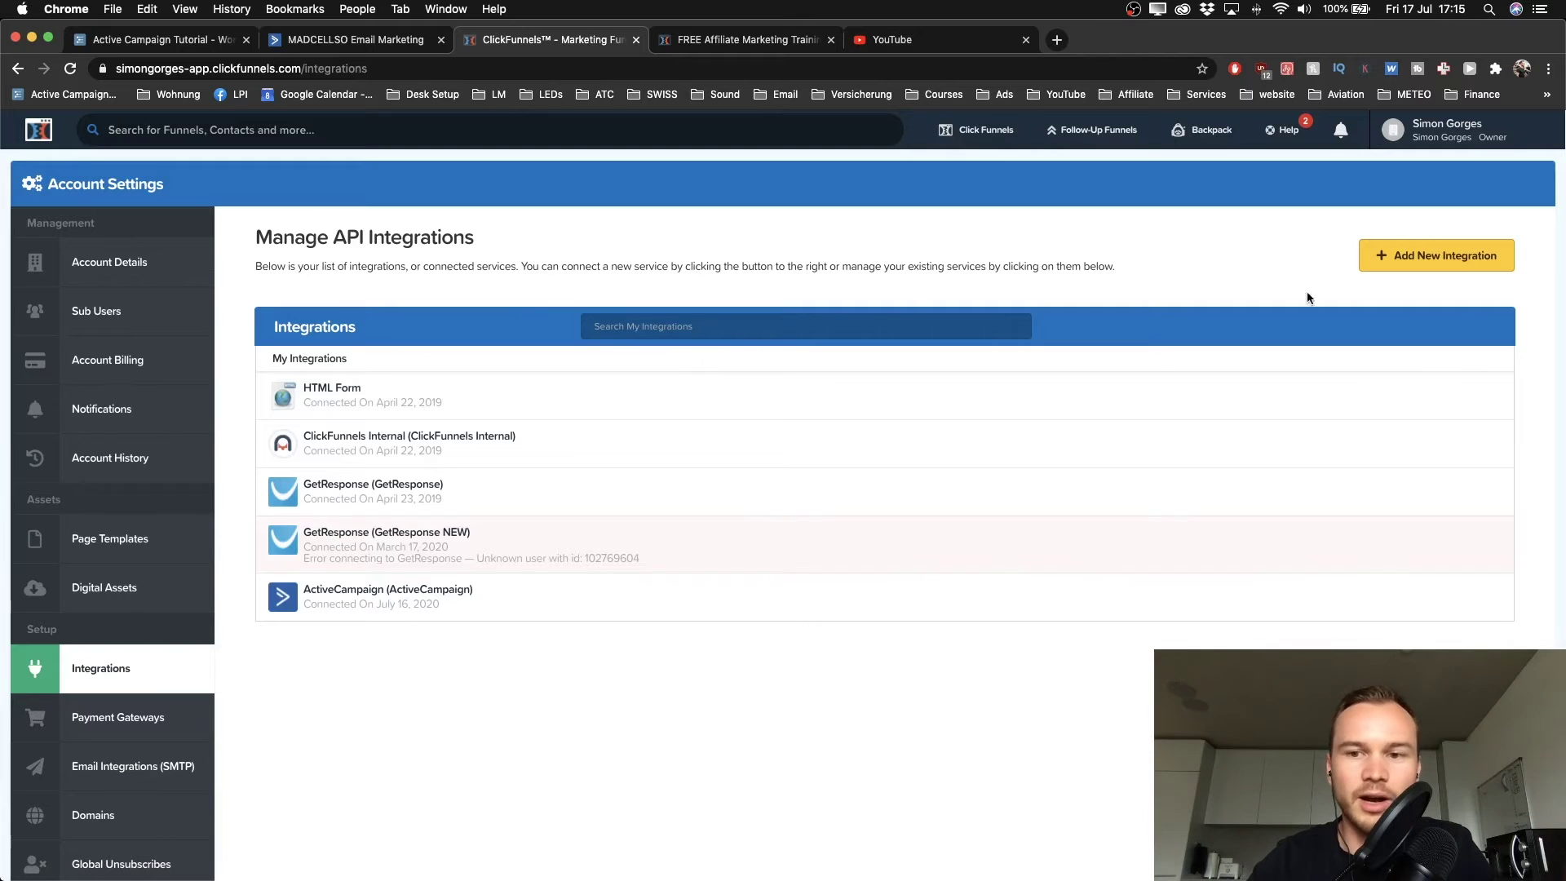
Add a new integration, searching 'active' and choosing ActiveCampaign
left_click(1410, 269)
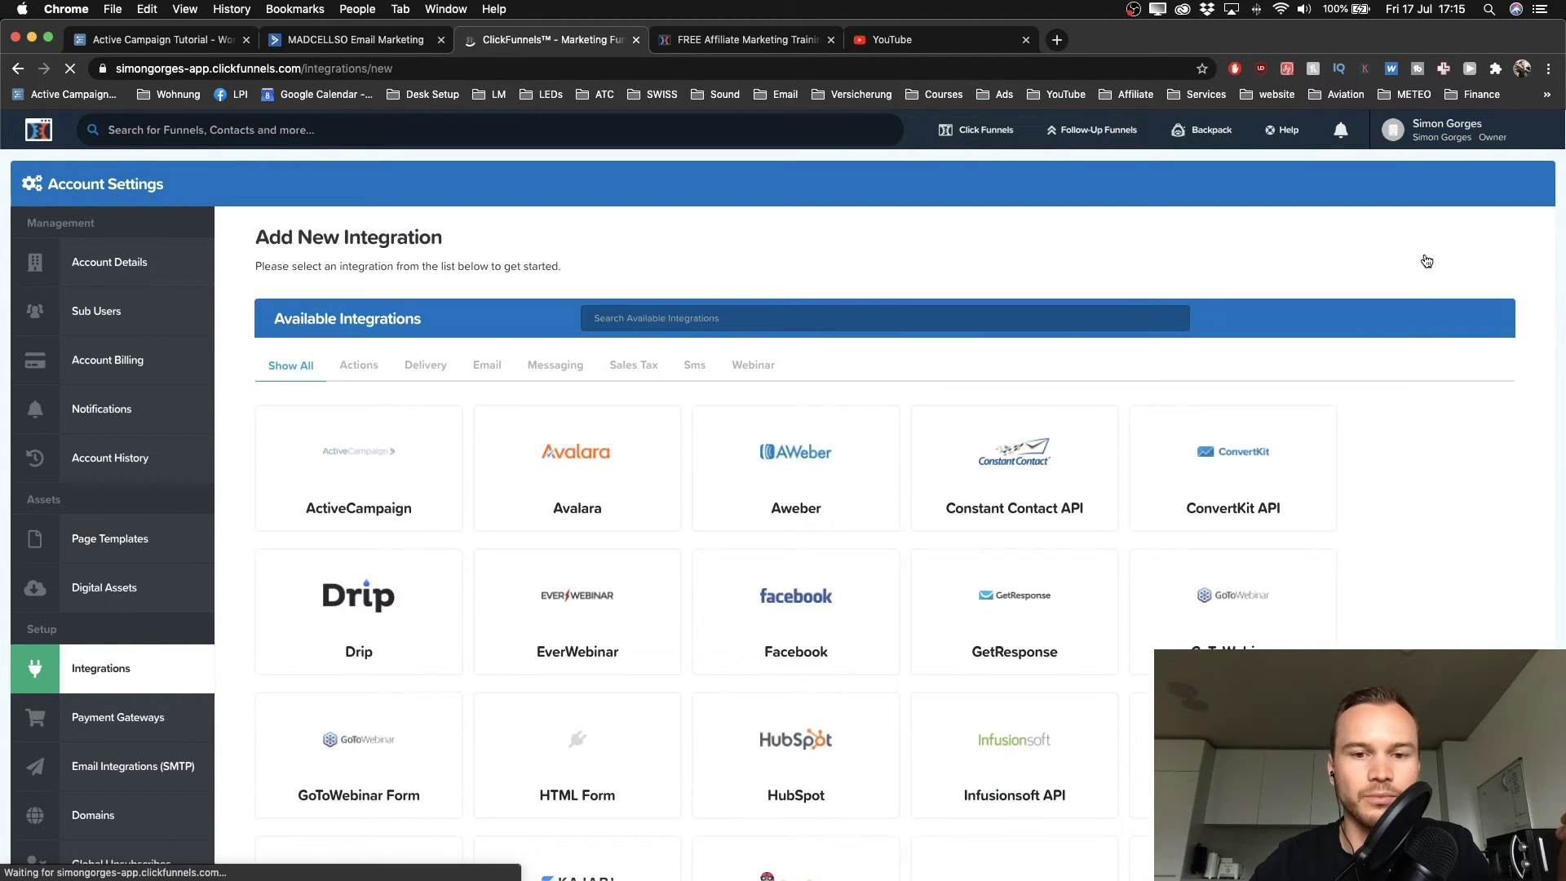
scroll(1015, 395, "down", 3)
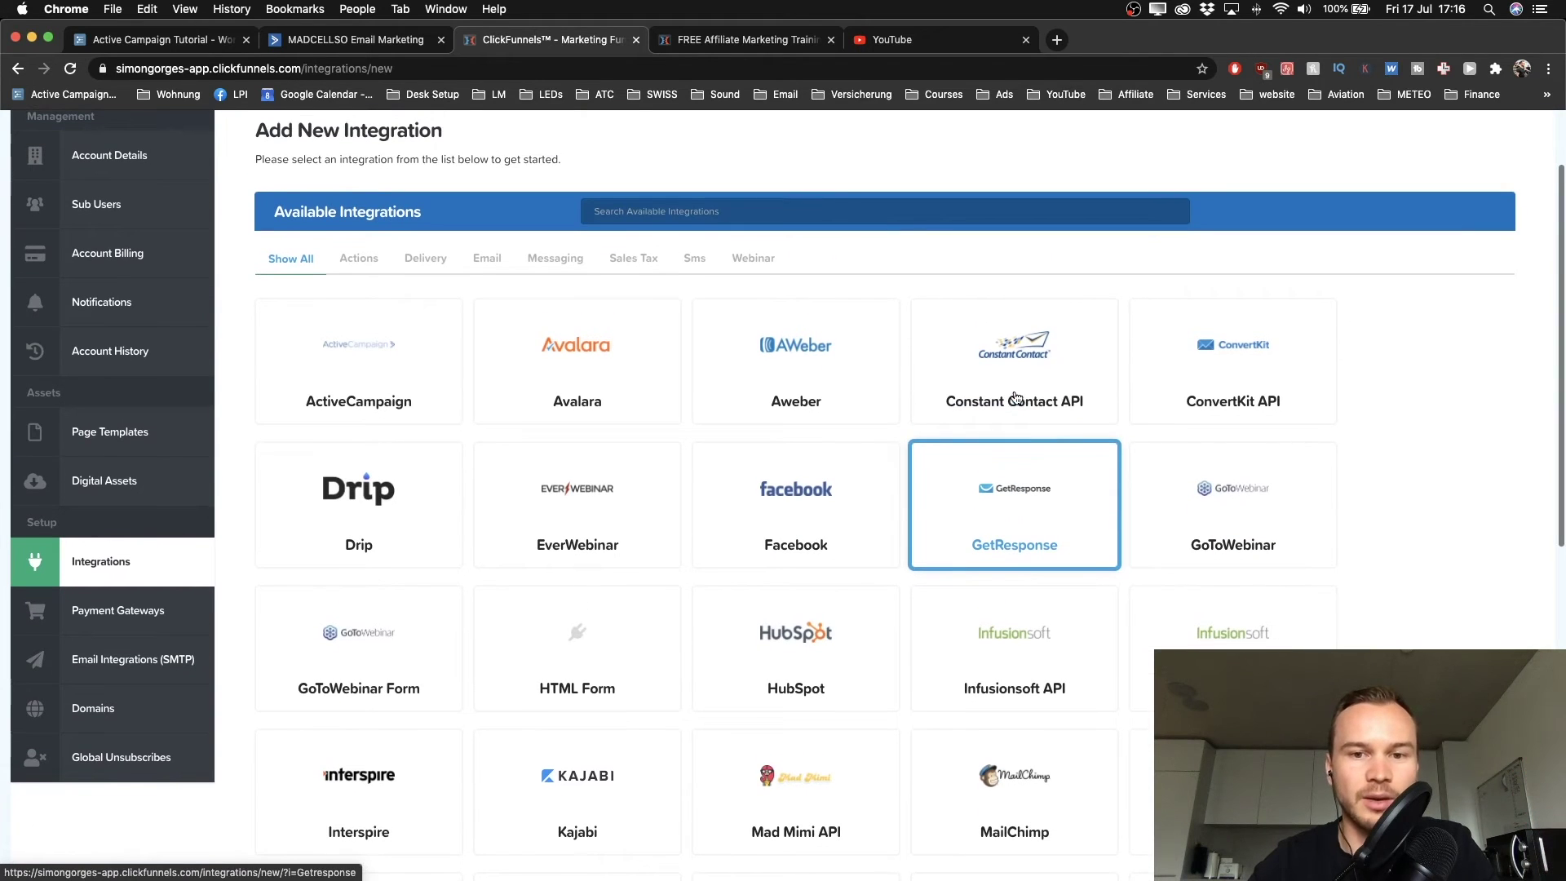
left_click(682, 211)
type("ac")
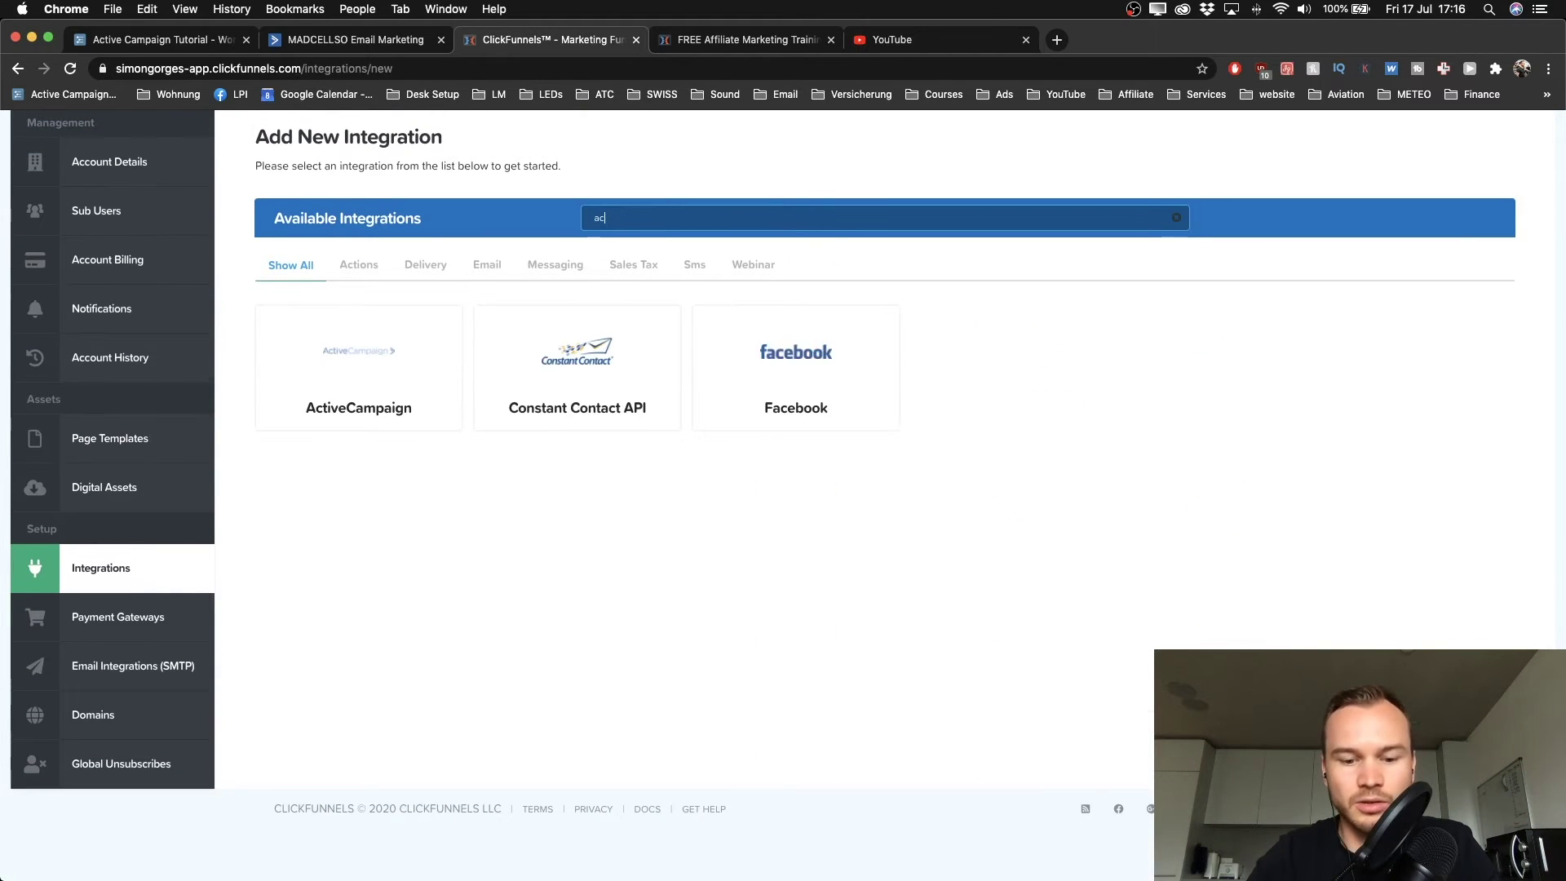
type("tive")
scroll(310, 408, "up", 3)
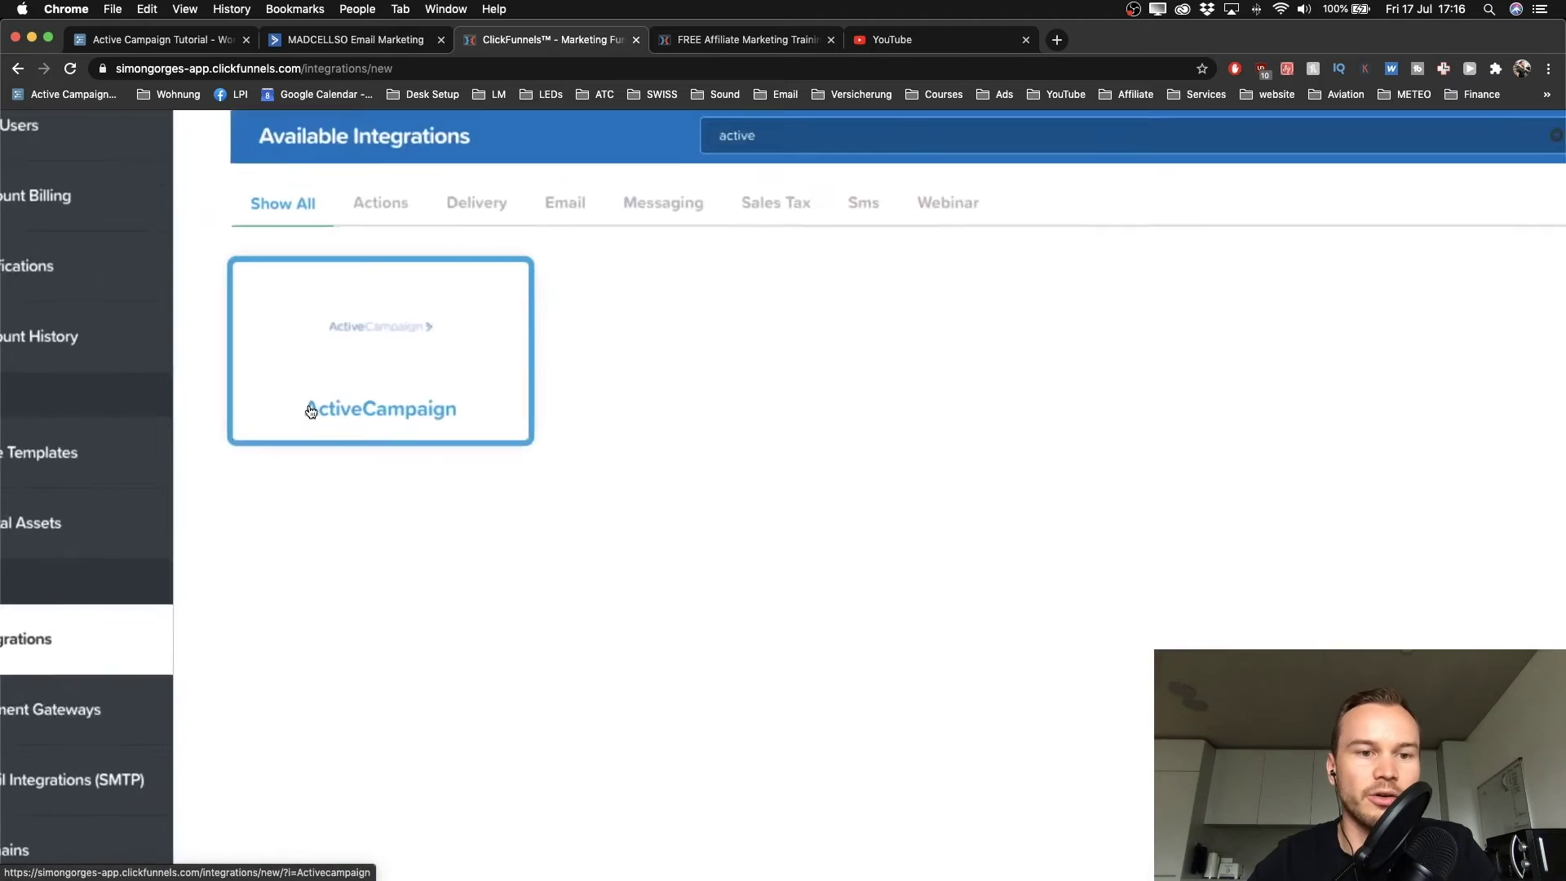
scroll(310, 411, "up", 2)
scroll(431, 319, "down", 3)
left_click(418, 344)
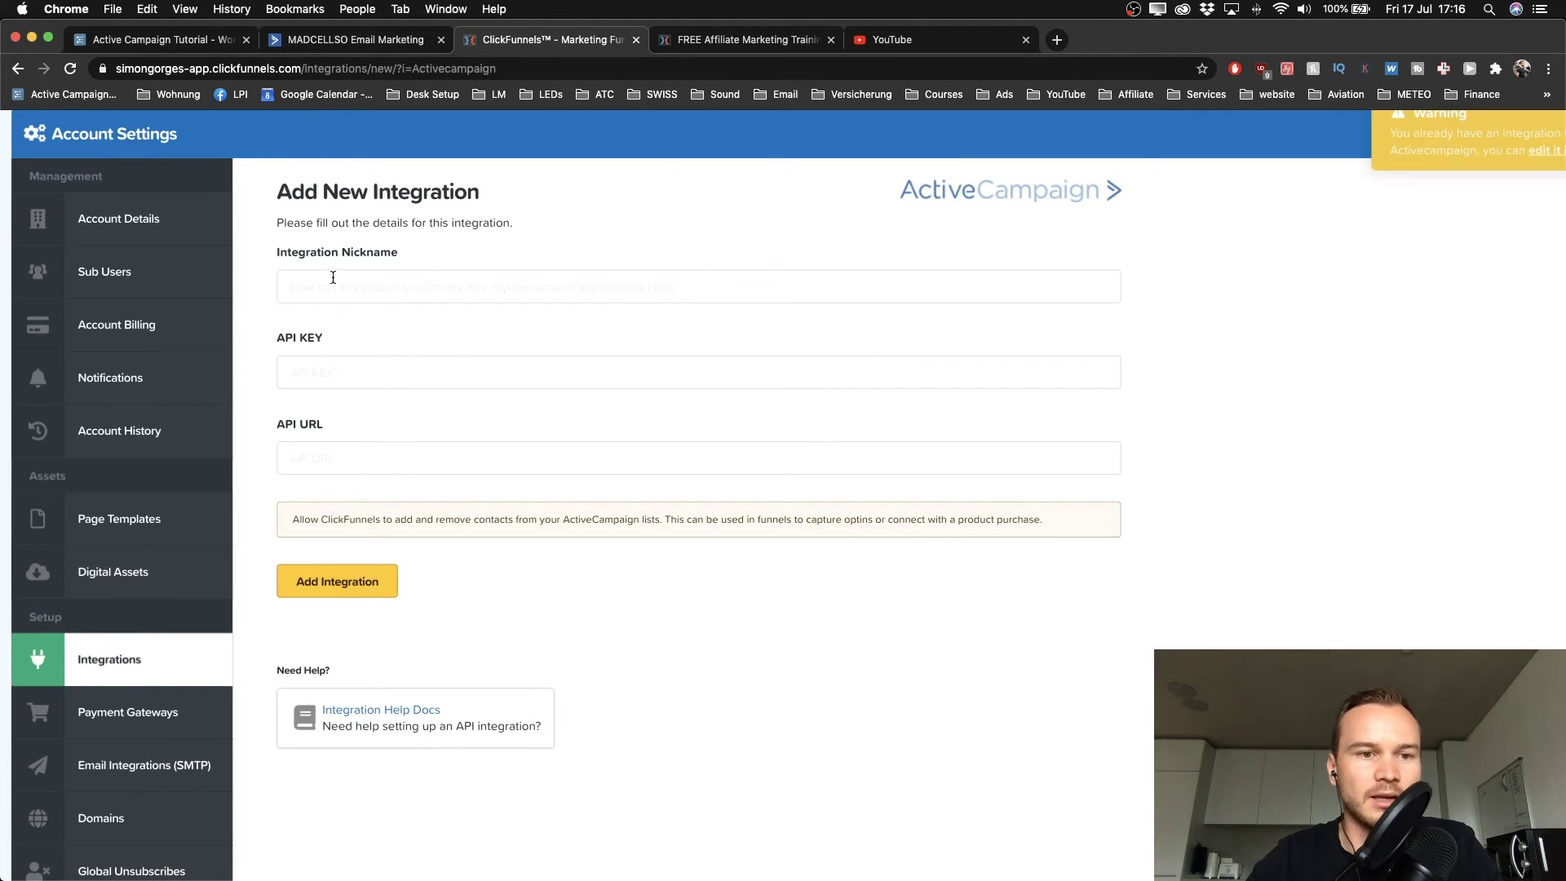
Name the integration 'ActiveCampaign 2' and paste the ActiveCampaign API URL
left_click(334, 277)
type("A")
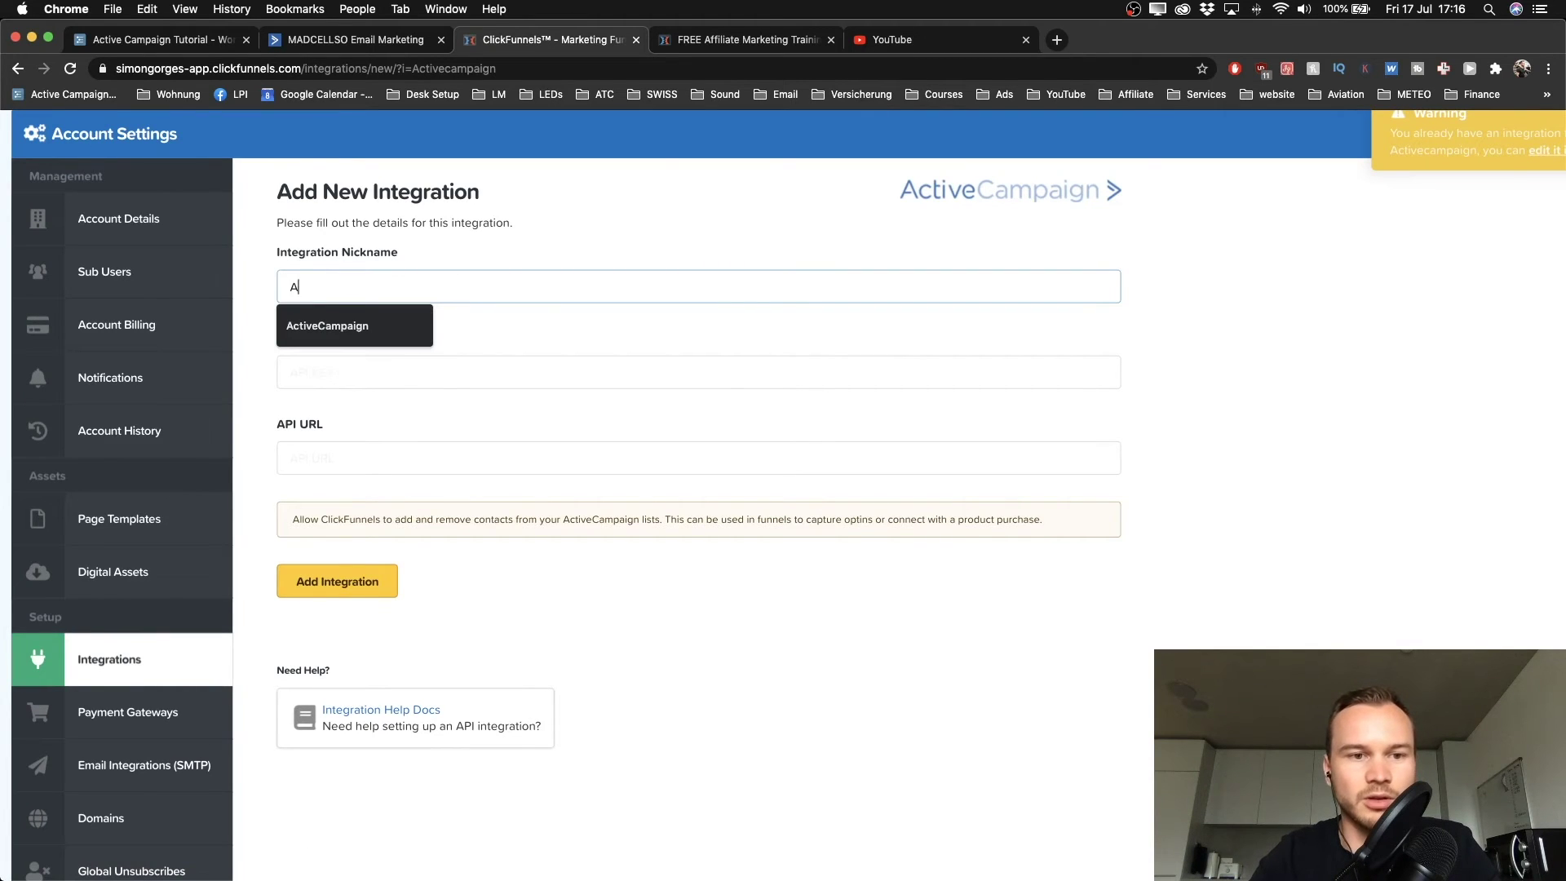
type("ctiveCampa")
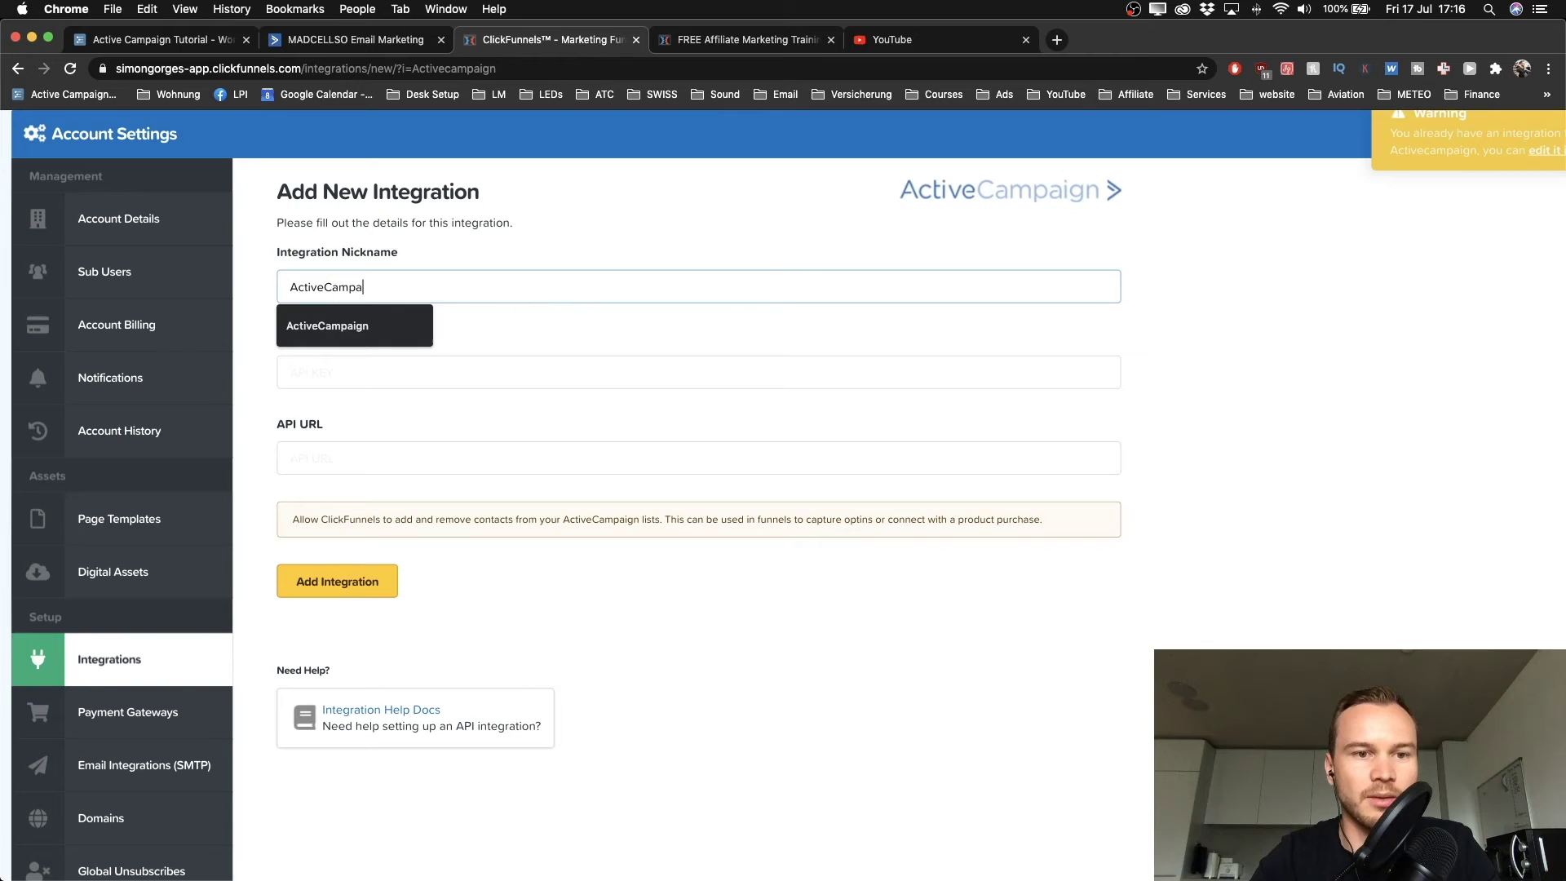
type("ign 2")
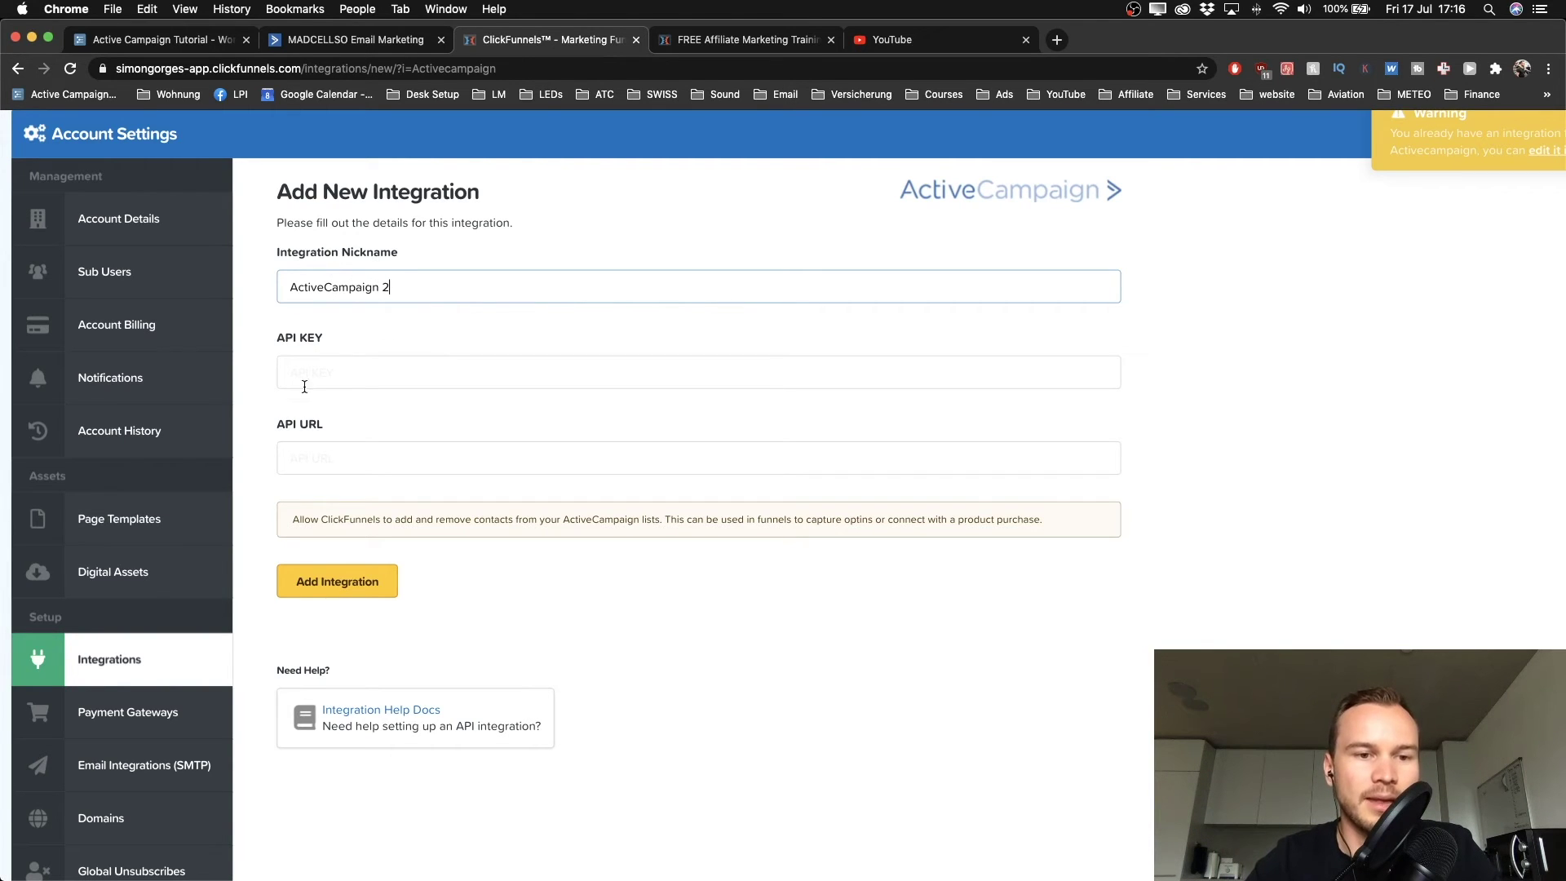
left_click(314, 448)
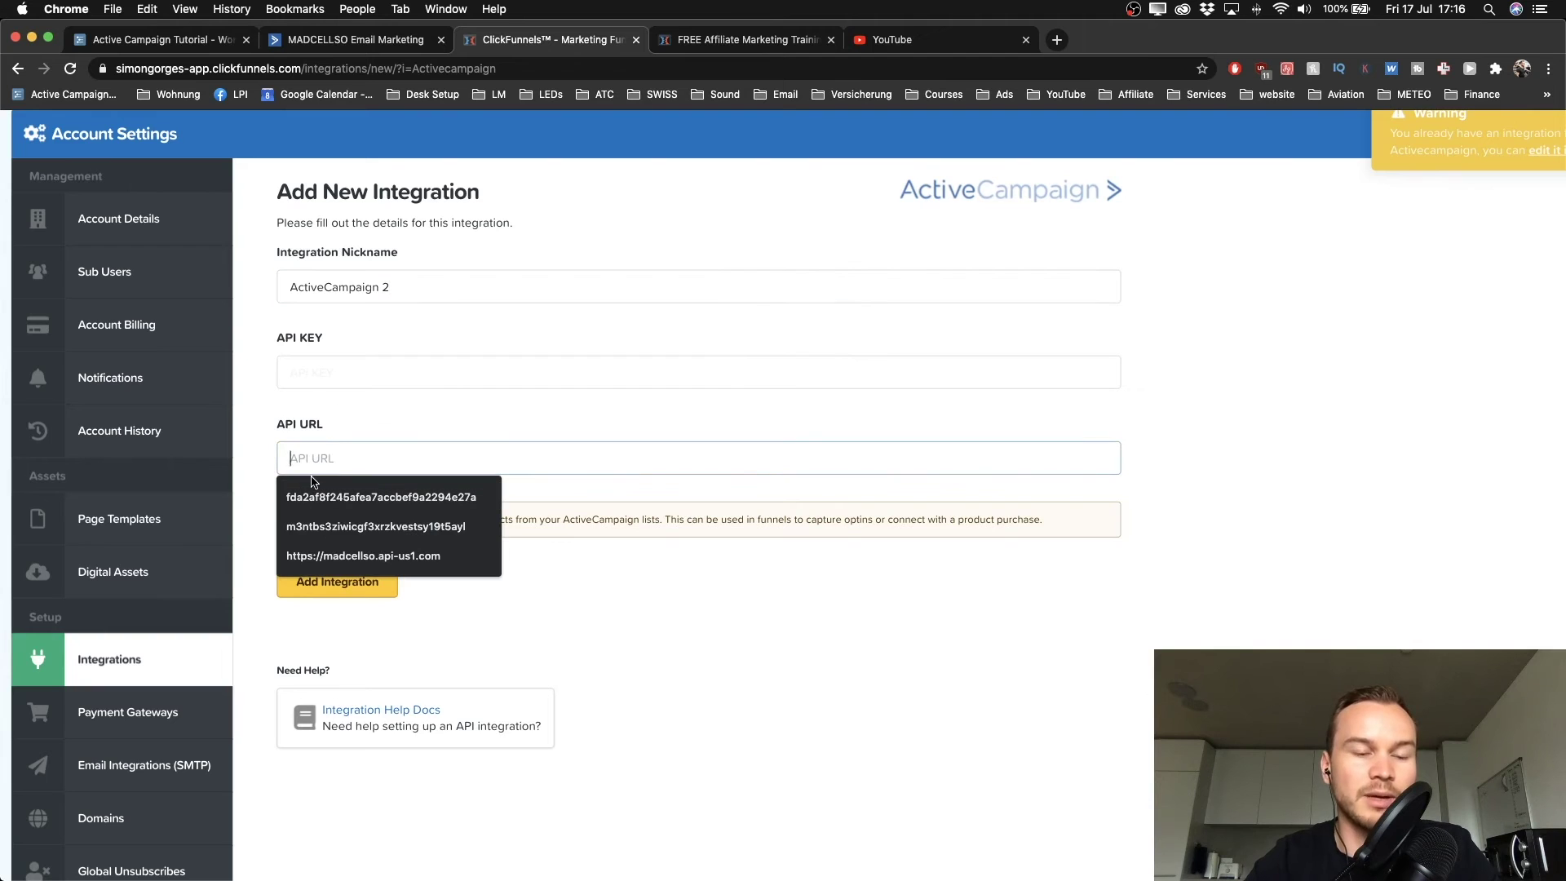
key("Escape")
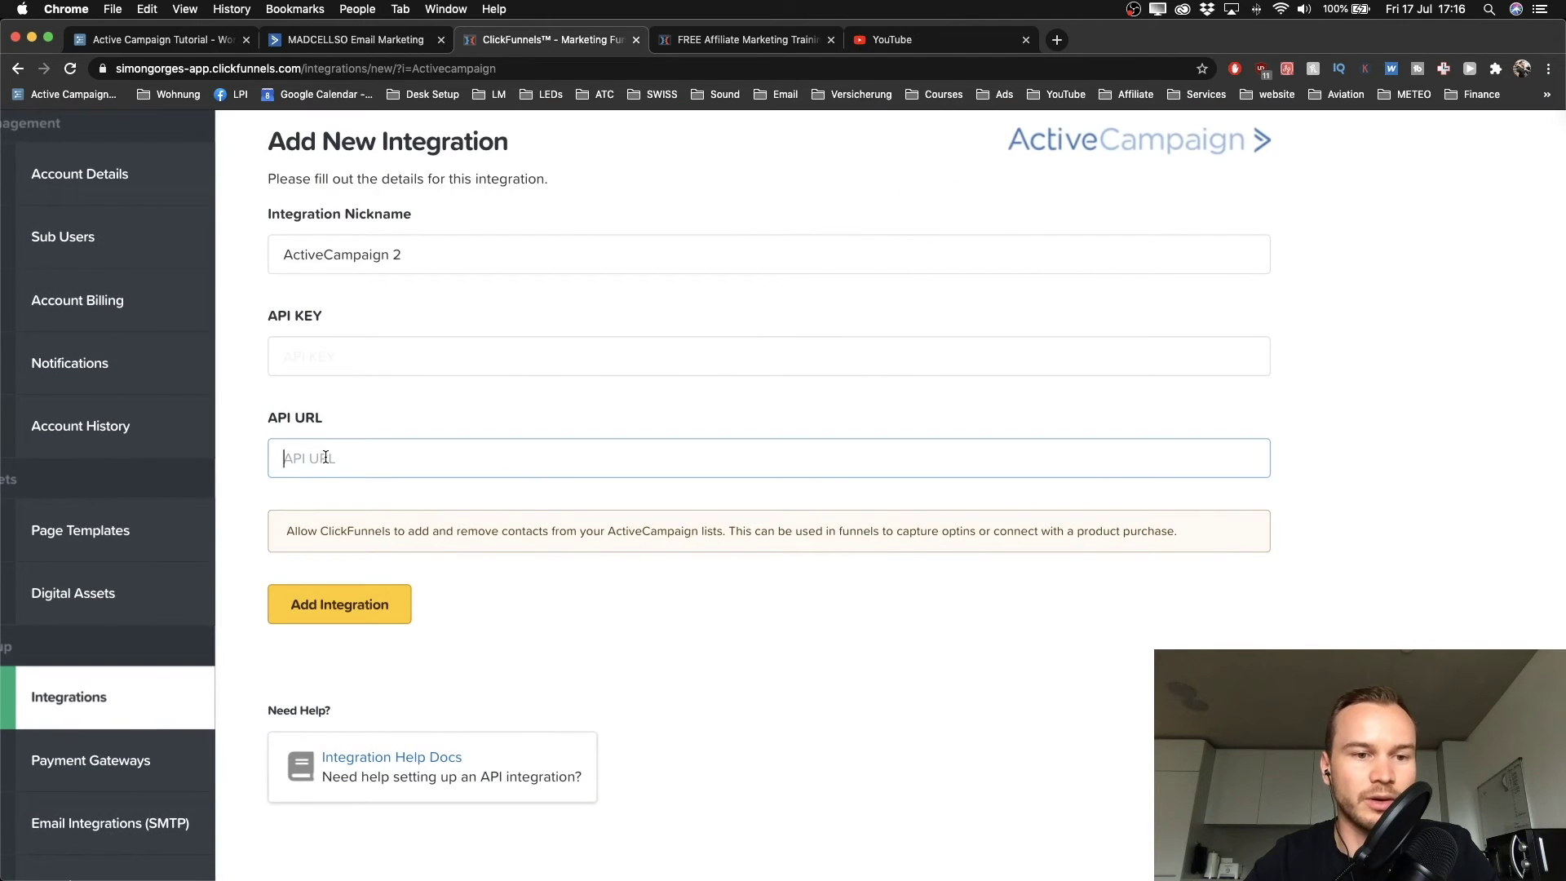
type("https://s1mongorges82555.api-us1.com")
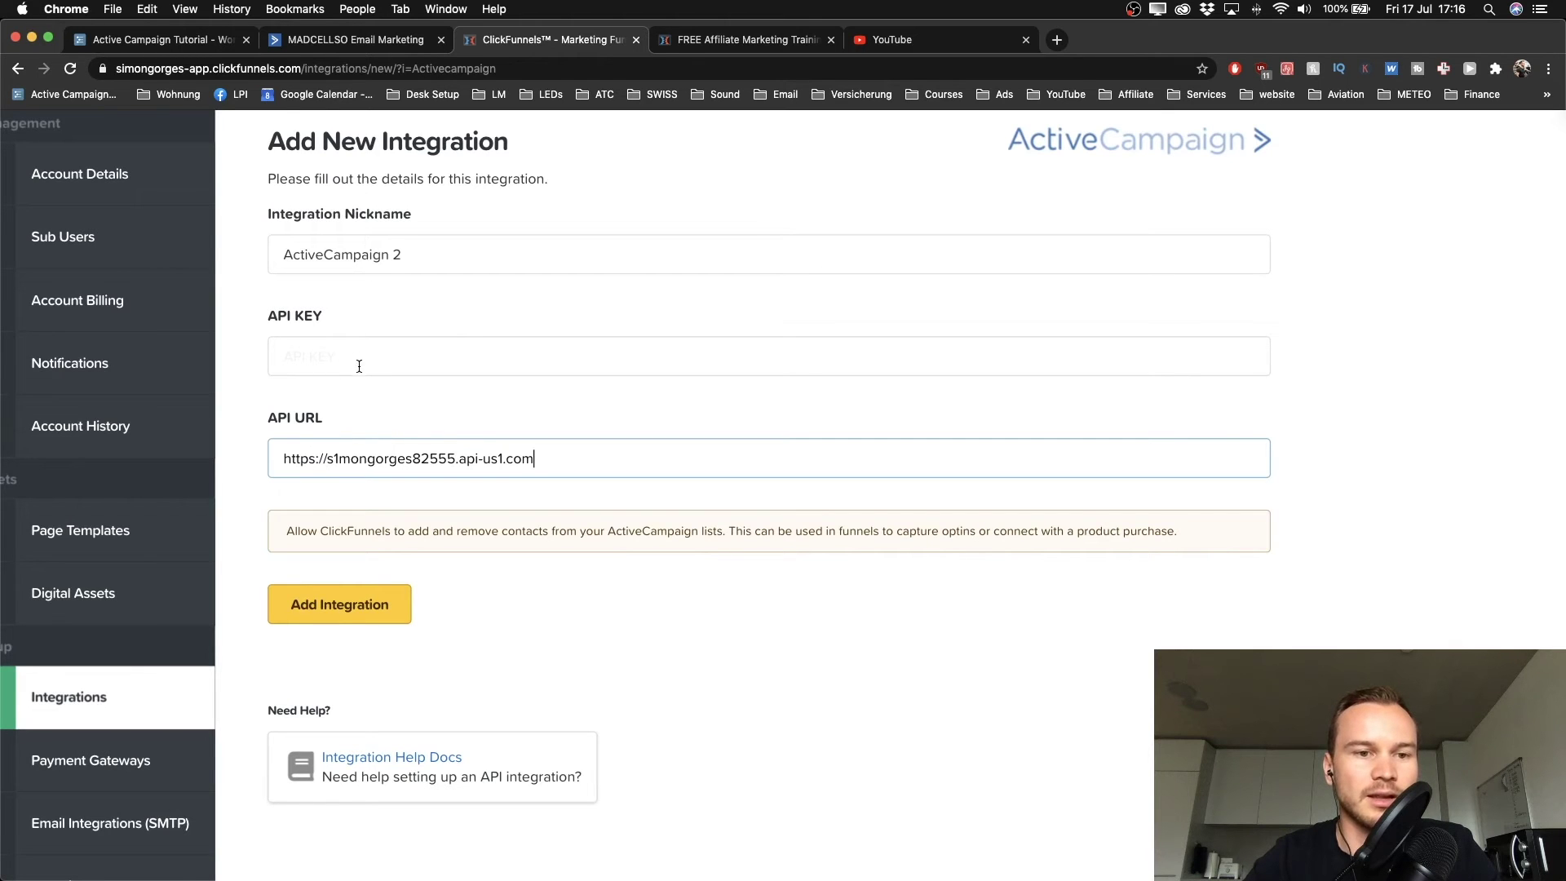
Copy the API key from ActiveCampaign's Developer settings and return to the API KEY field
key("super+grave")
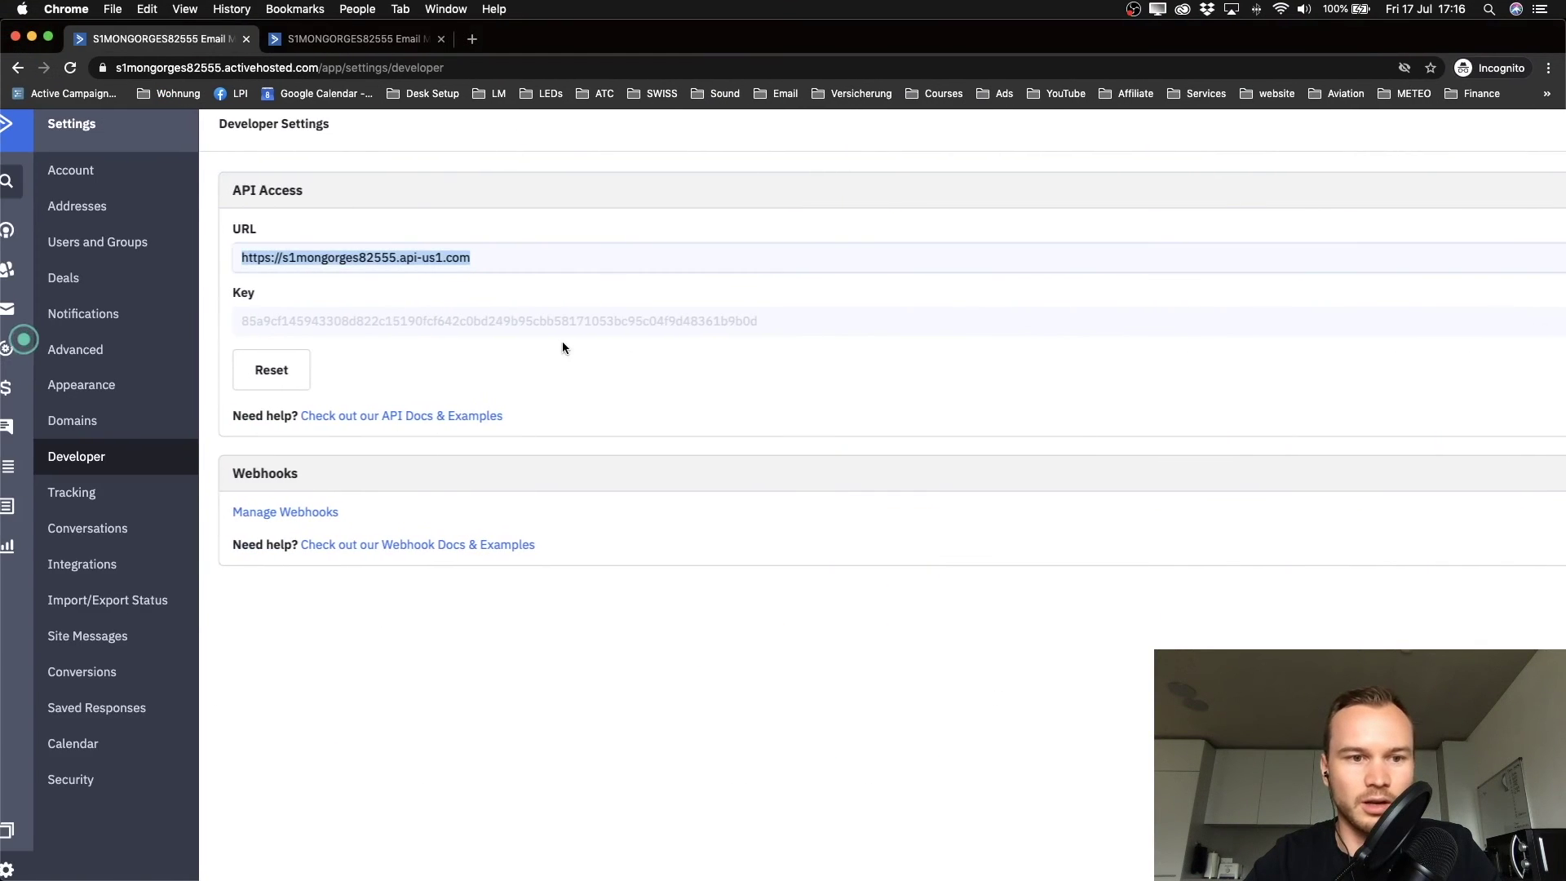
double_click(253, 325)
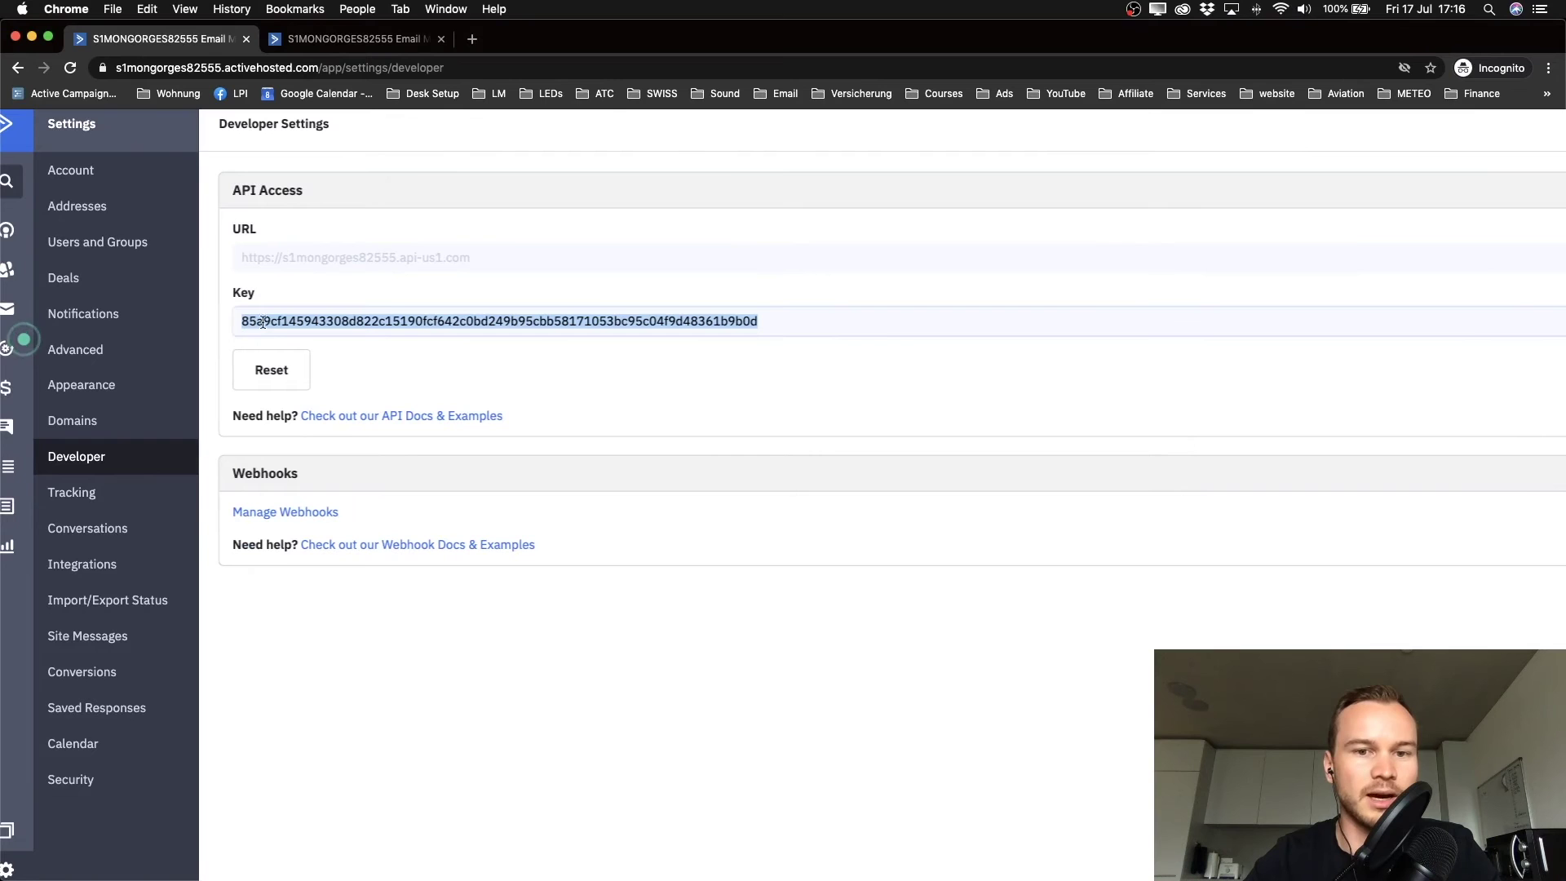
right_click(389, 318)
left_click(422, 349)
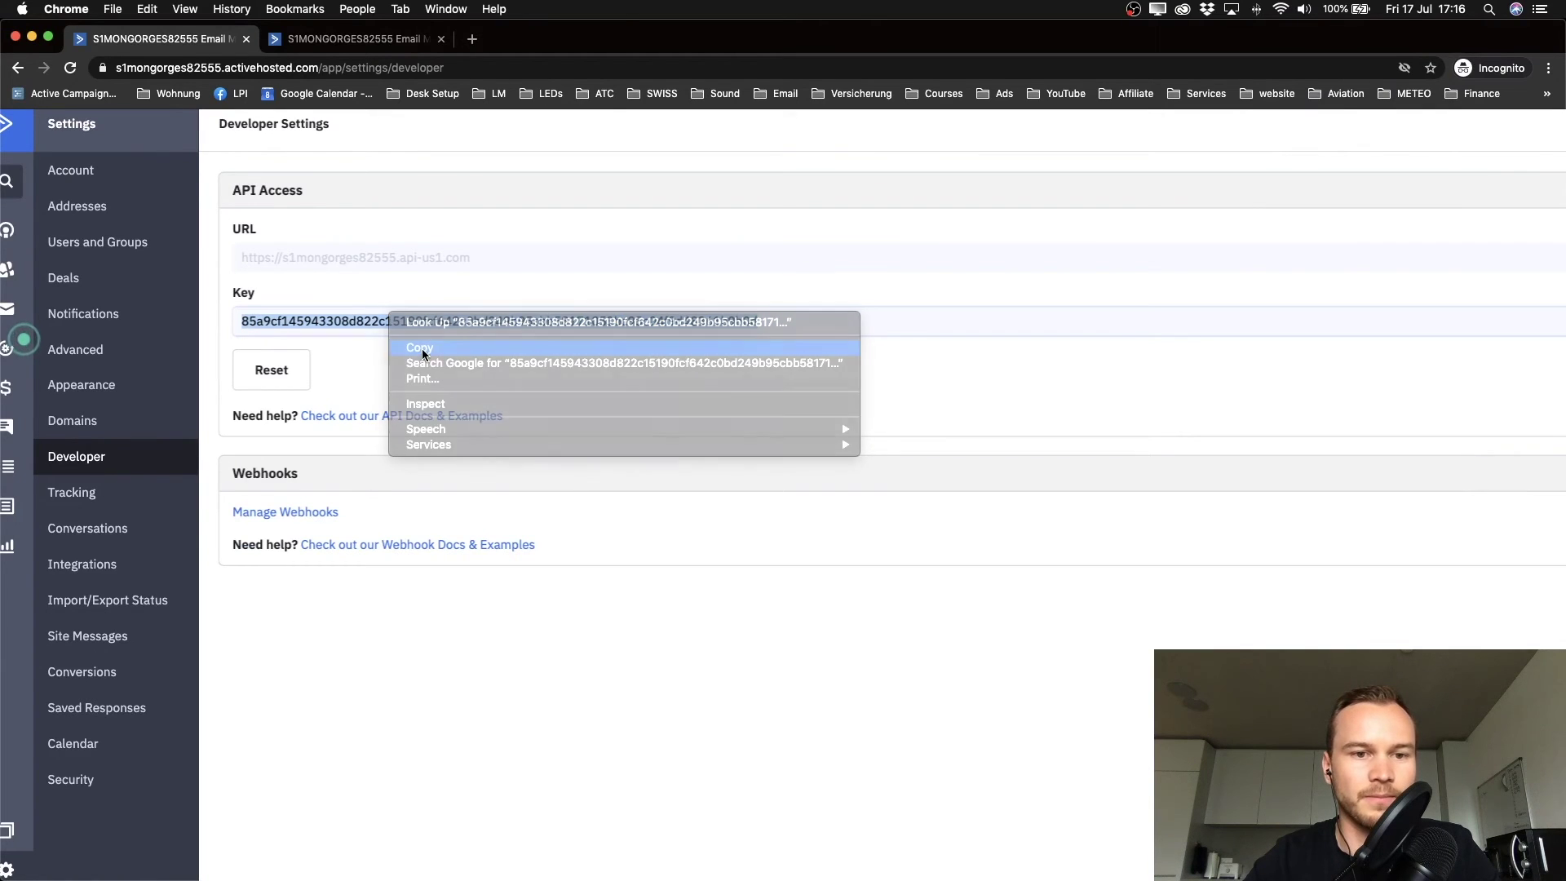
key("ctrl+Right")
left_click(350, 364)
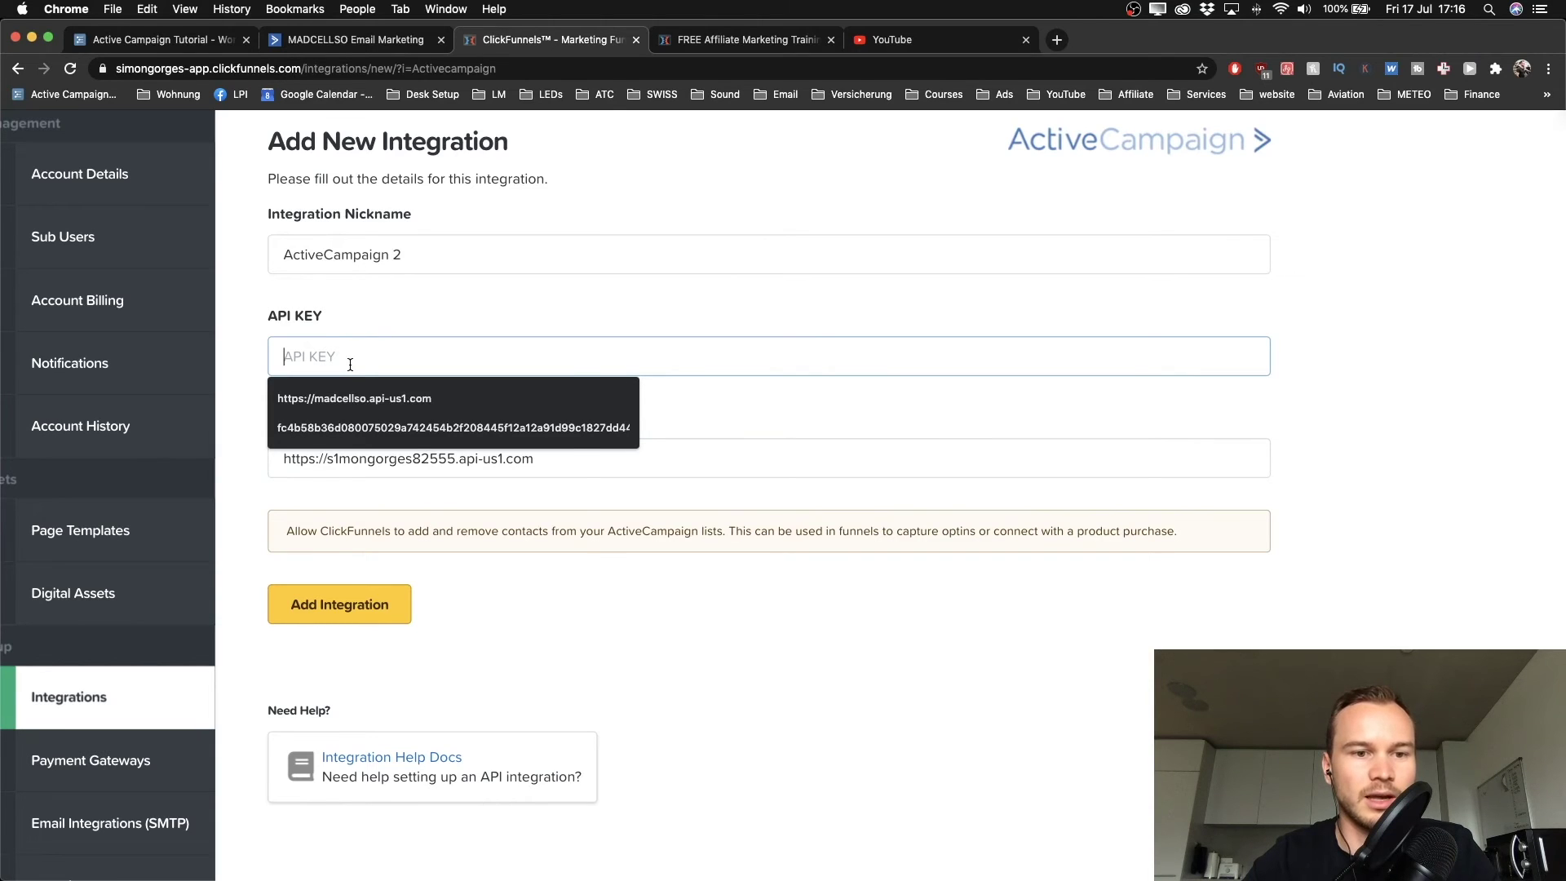
Paste the ActiveCampaign API key into API KEY and add the integration
right_click(350, 363)
left_click(403, 468)
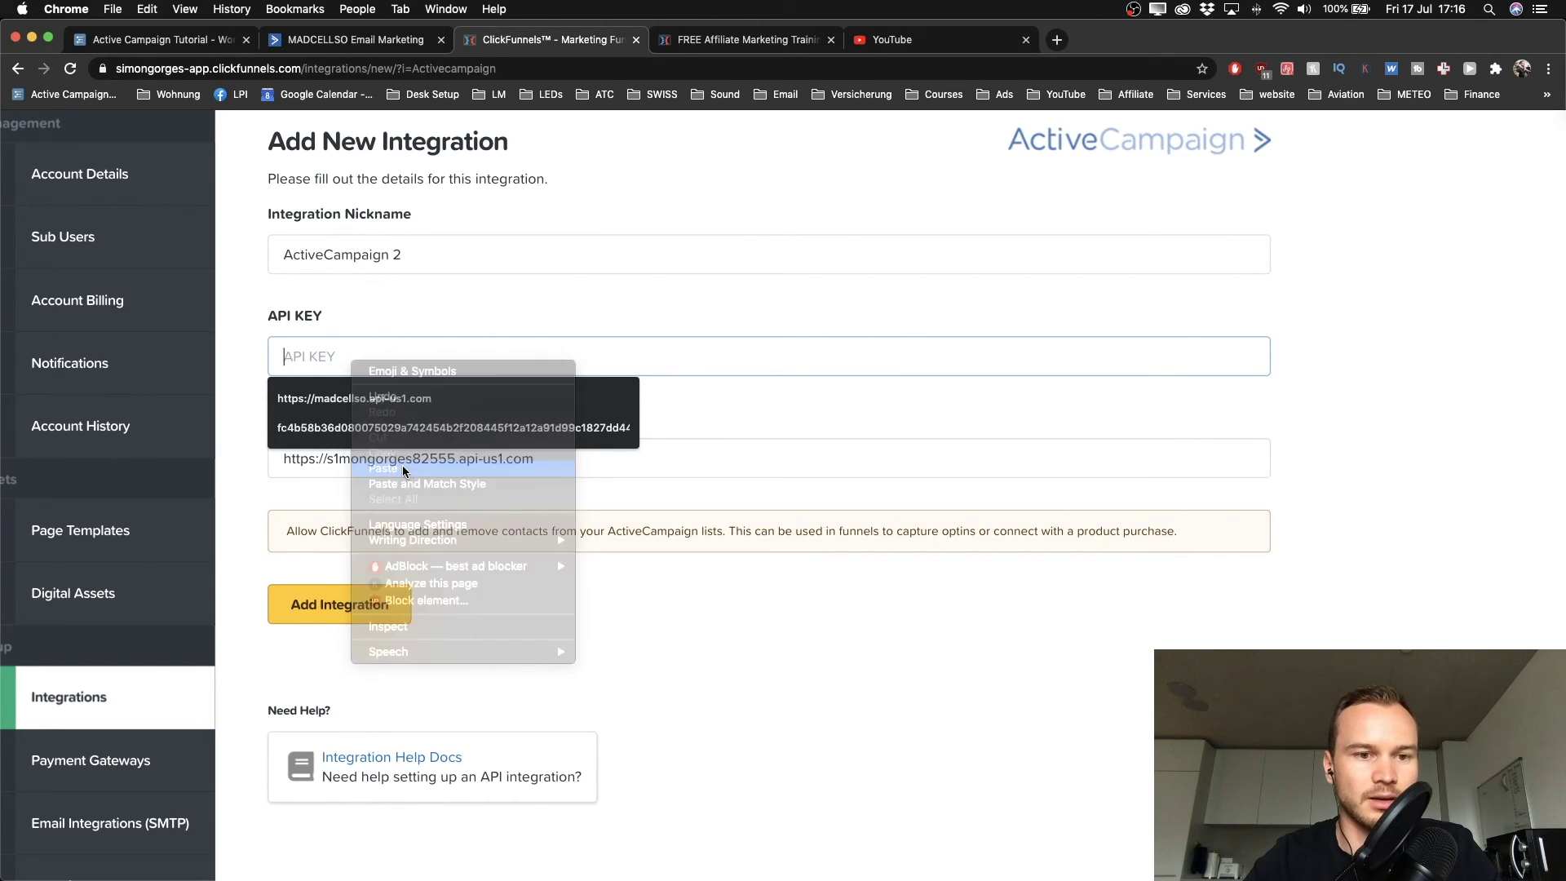
scroll(391, 501, "down", 1)
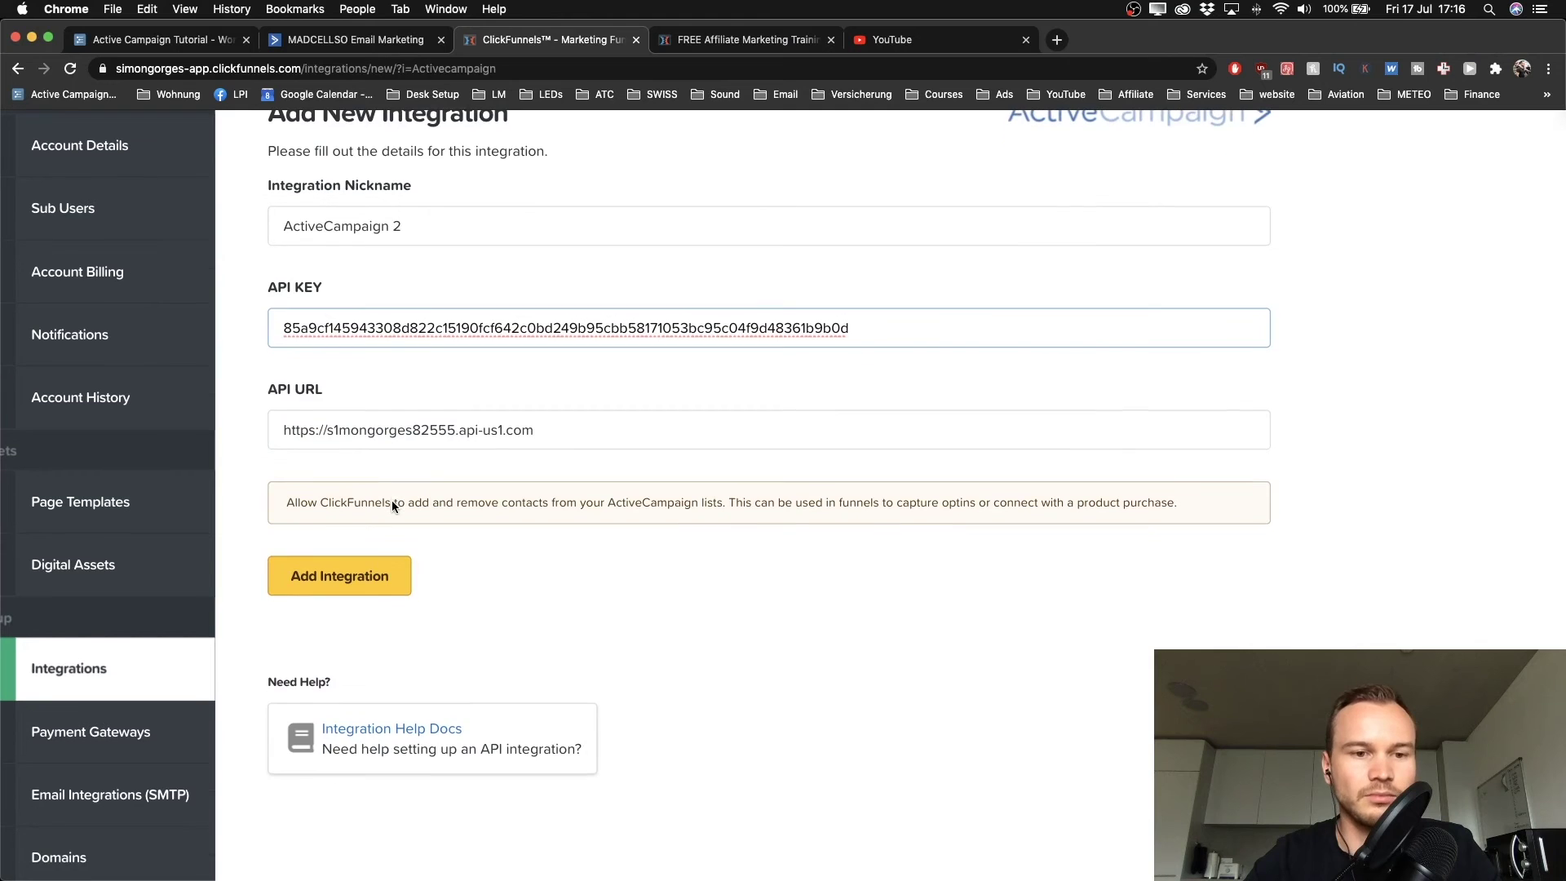
left_click(331, 576)
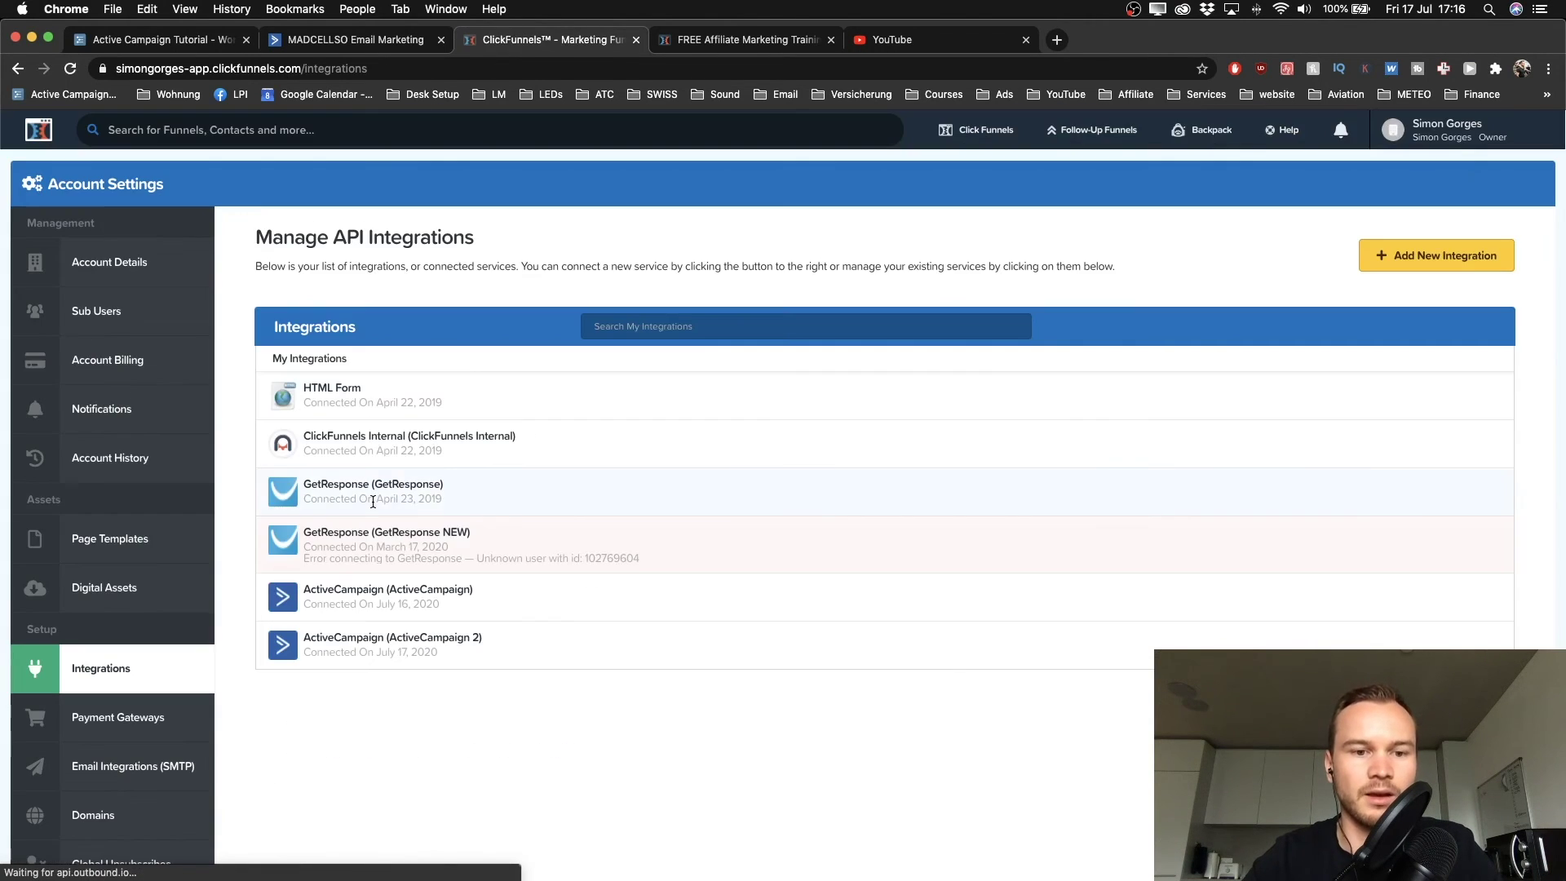
Confirm 'ActiveCampaign 2' appears in the integrations list, then switch to the landing page editor
scroll(410, 594, "up", 3)
scroll(409, 594, "up", 2)
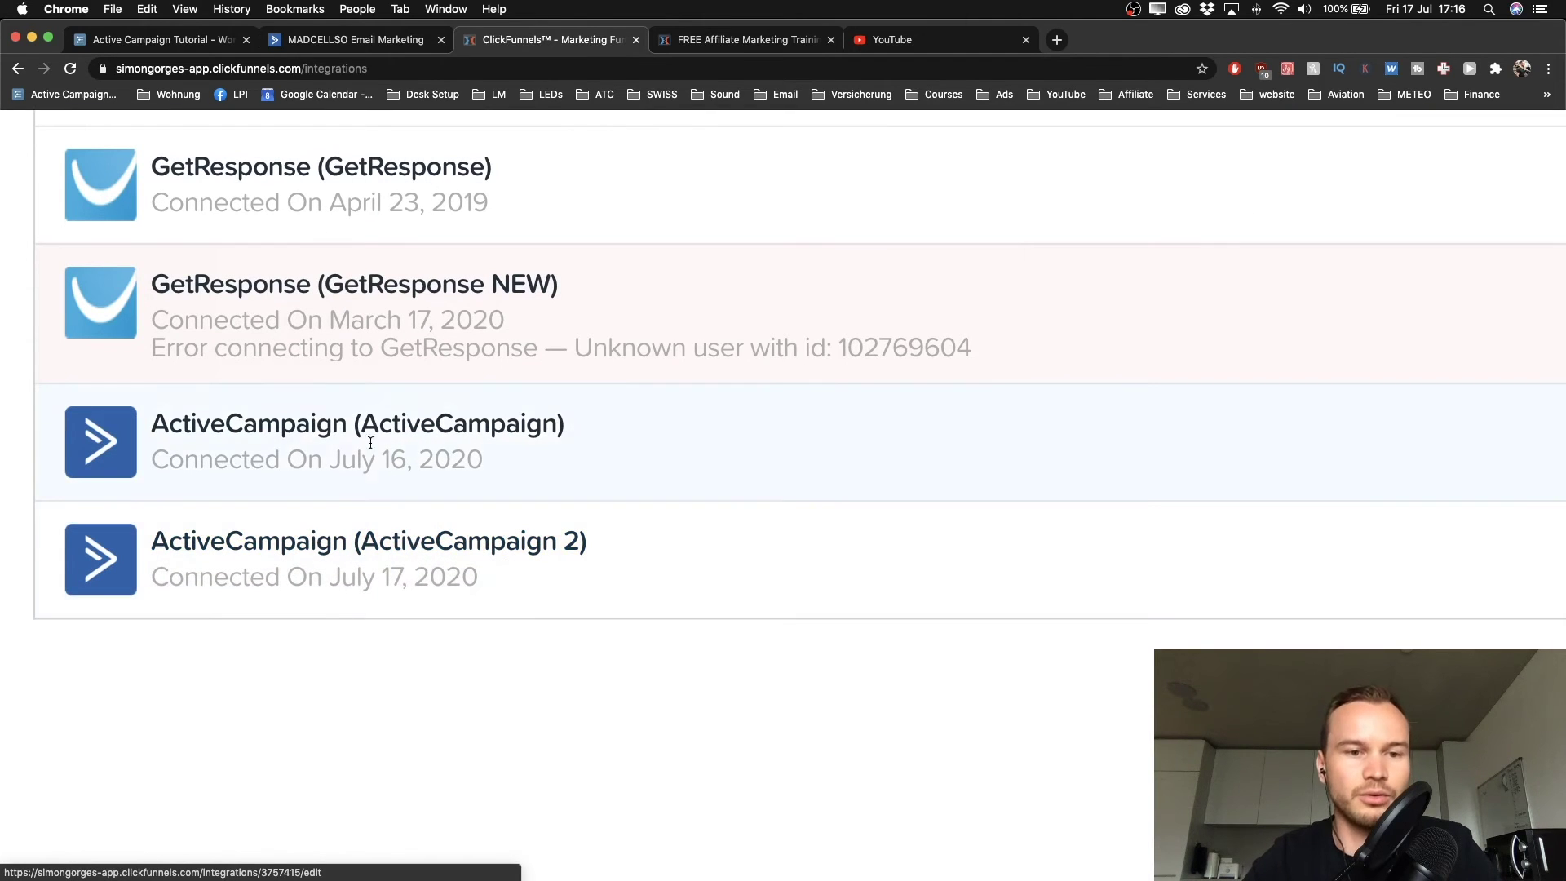
scroll(272, 432, "down", 5)
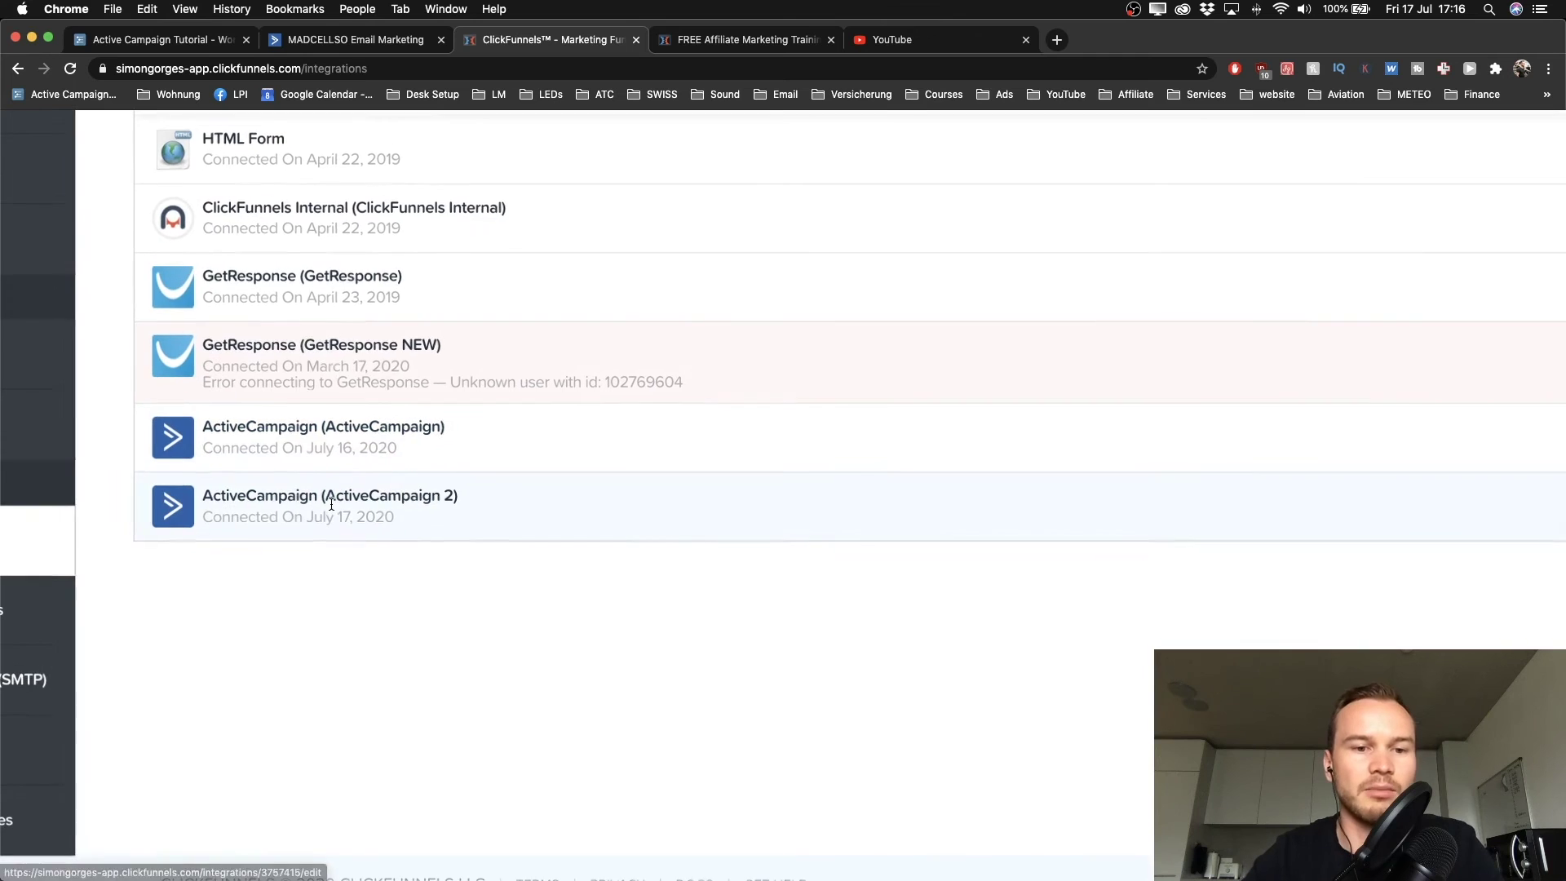
scroll(378, 512, "down", 3)
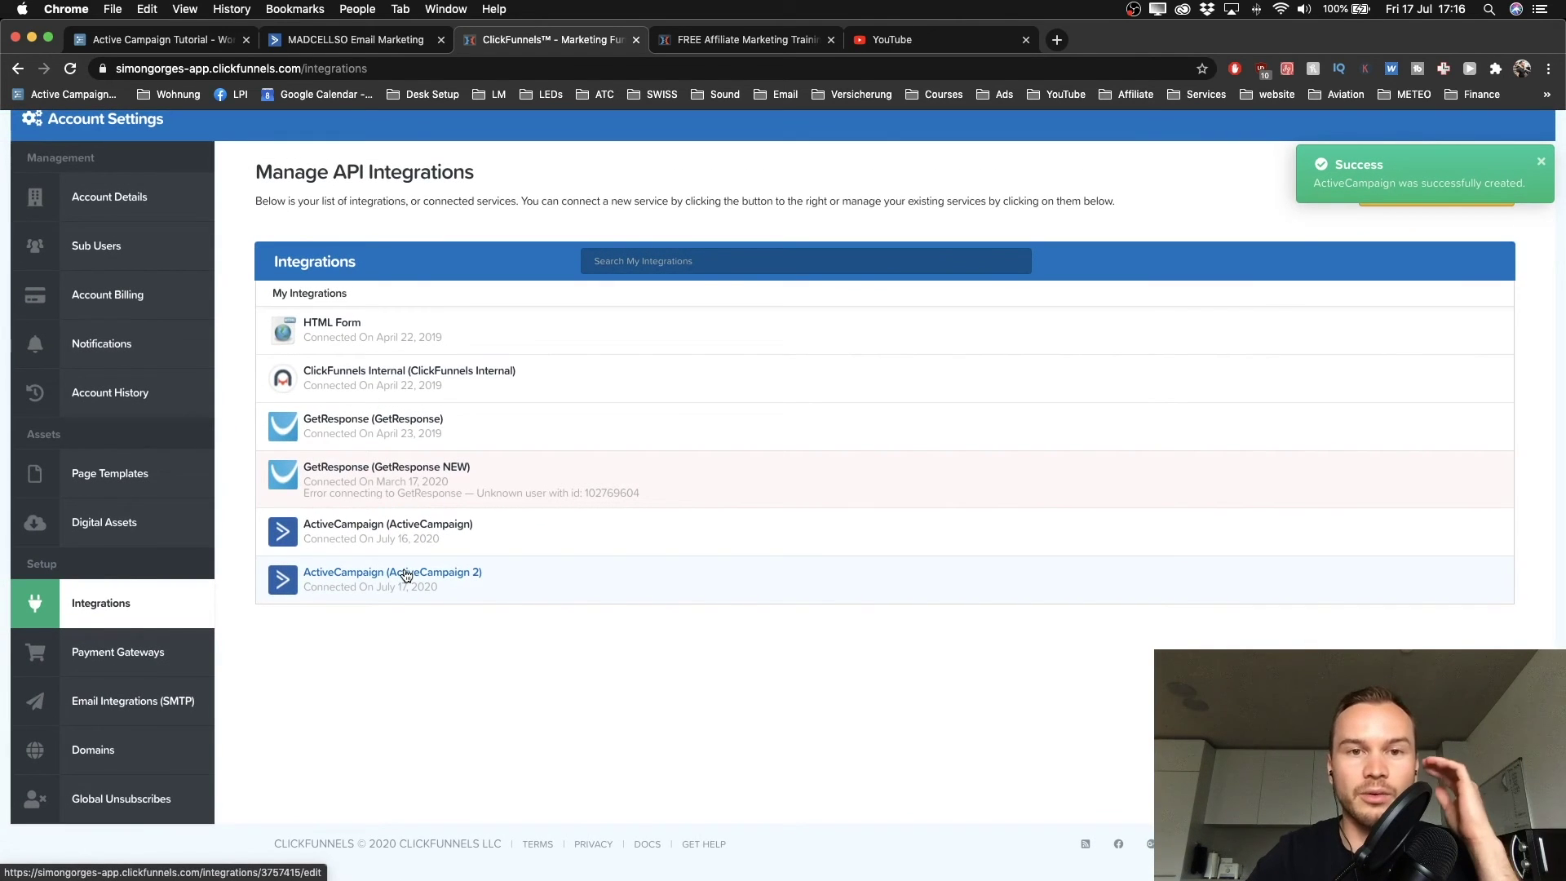
left_click(734, 39)
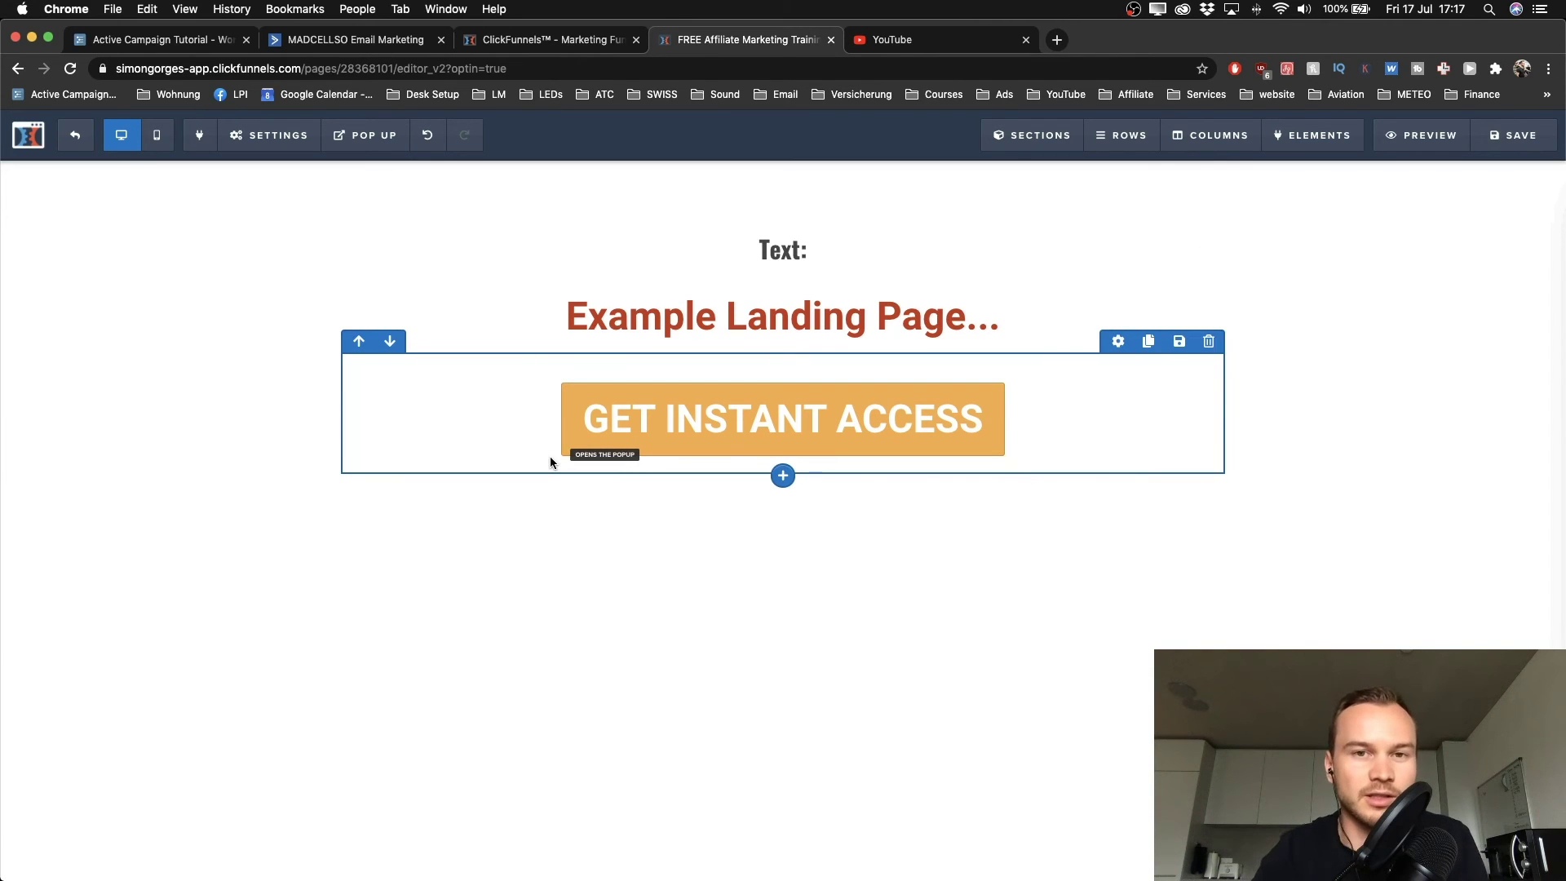
Open Settings > Integrations in the page editor to show Email Integration Settings
left_click(264, 137)
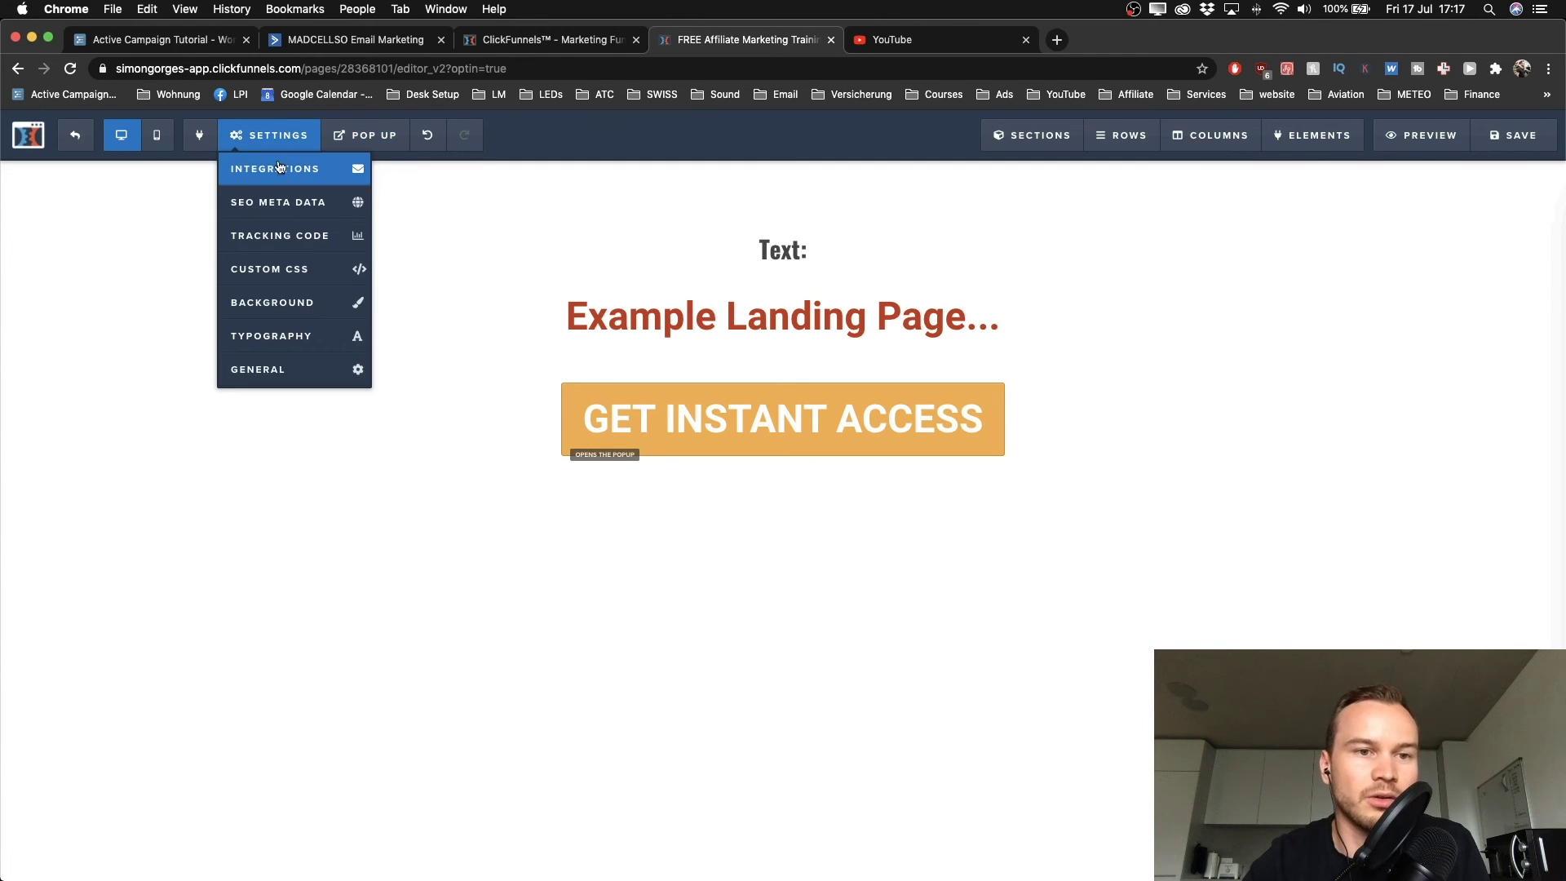
left_click(282, 170)
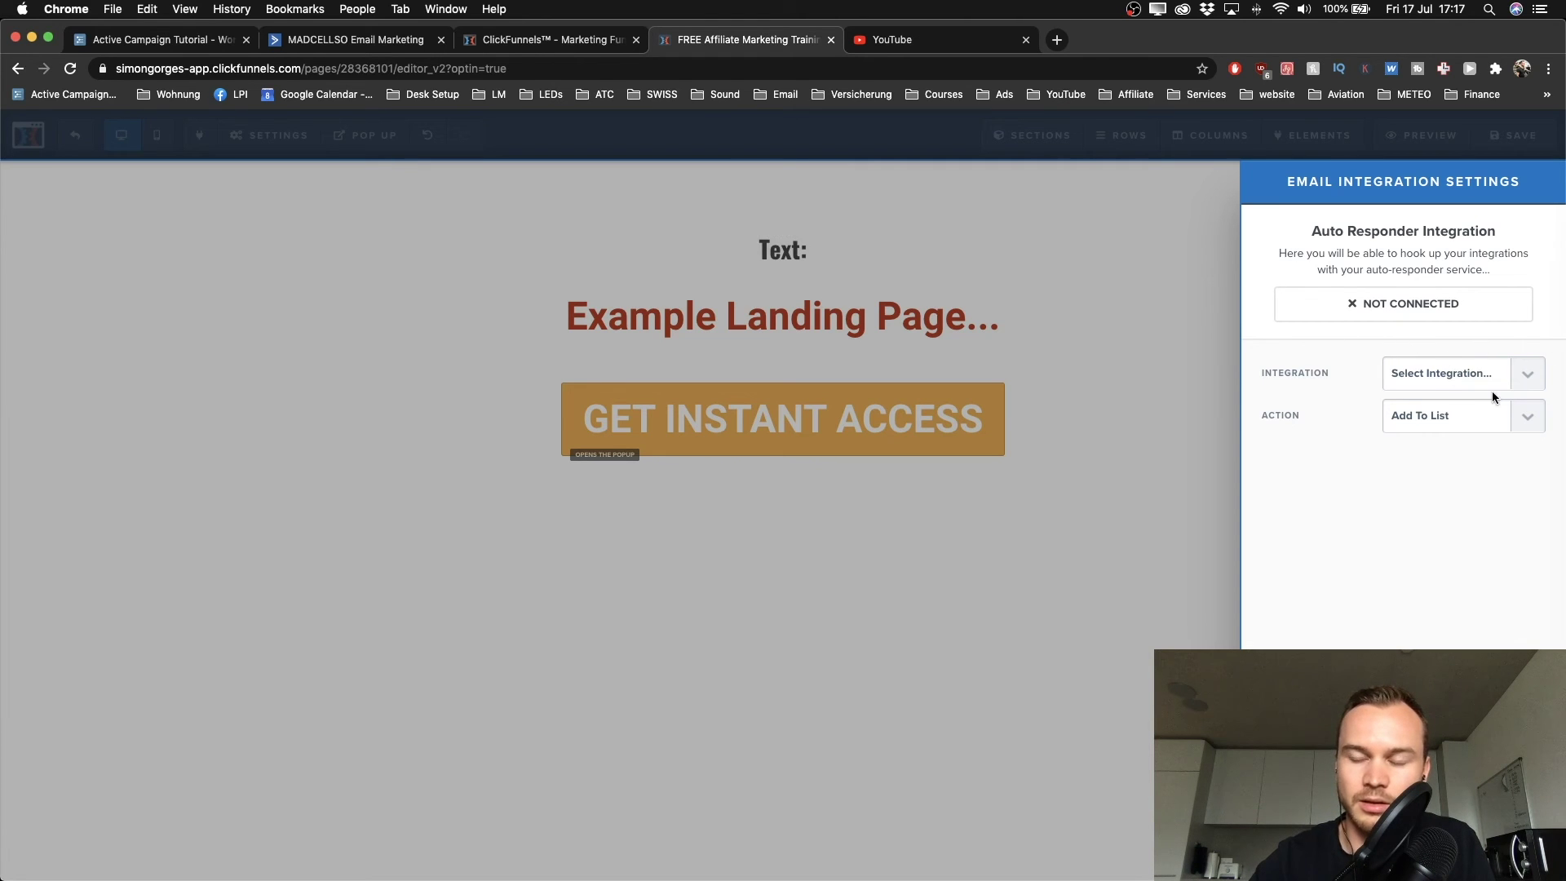
Set integration to ActiveCampaign, action Add To List, list Master Contact List, then close the panel
left_click(1519, 387)
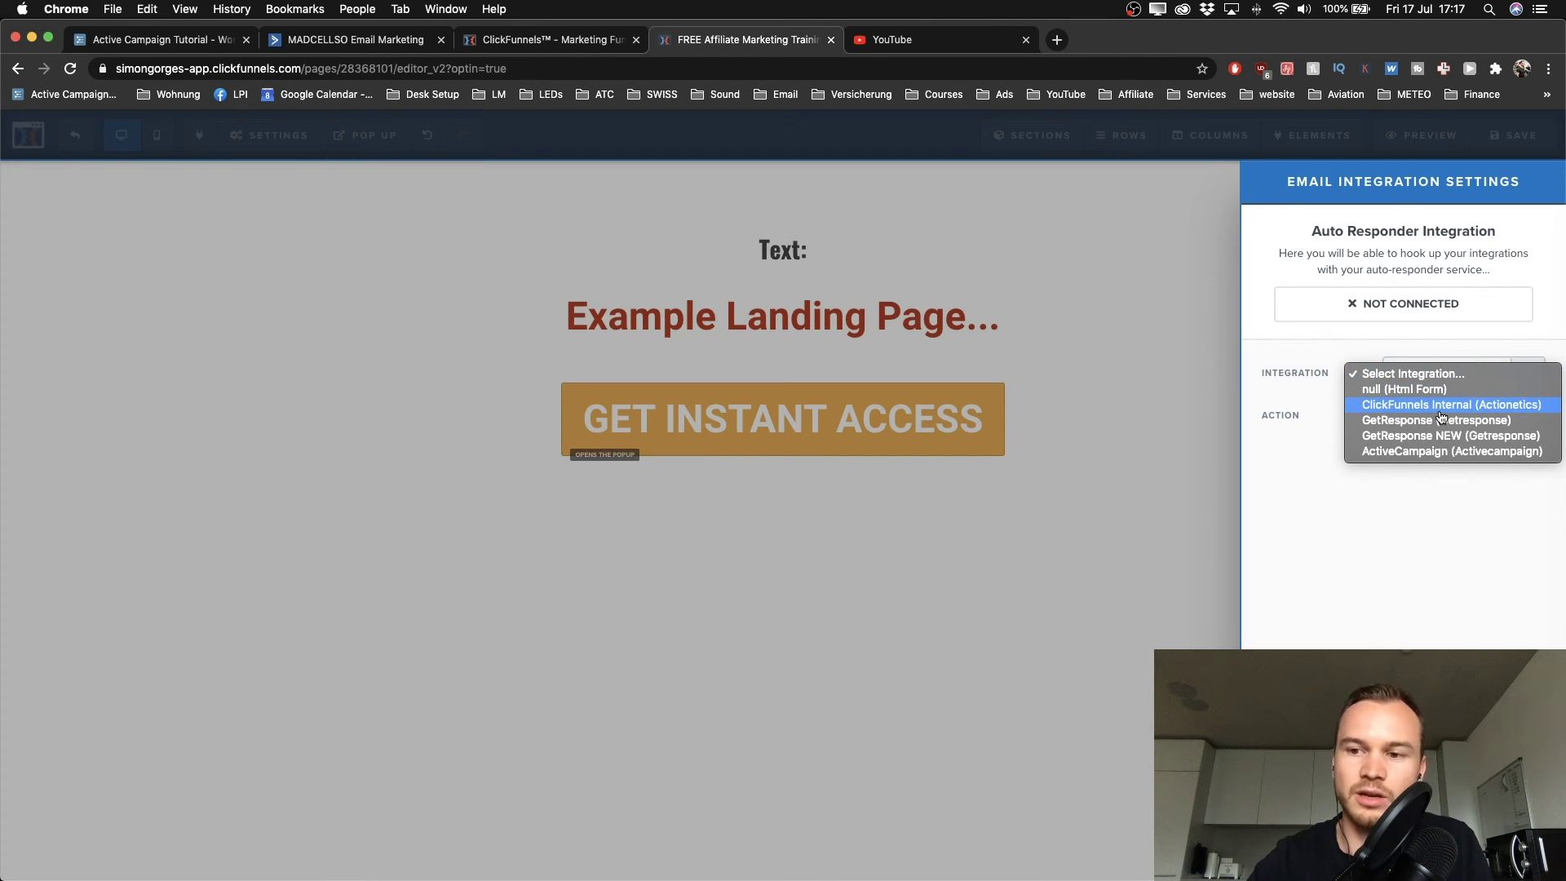
left_click(1417, 453)
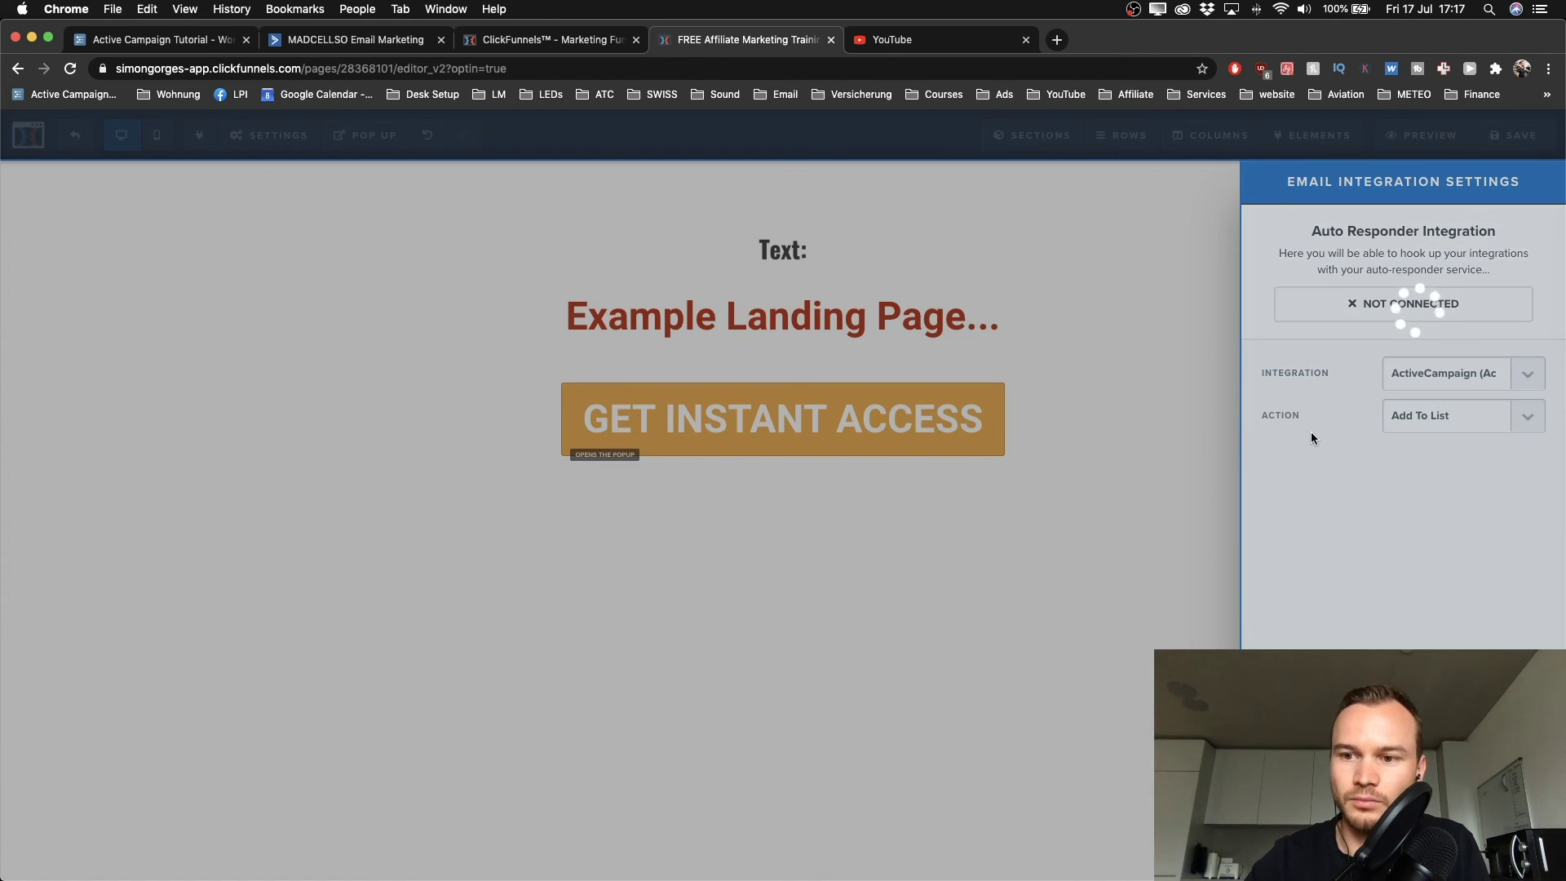
left_click(1525, 418)
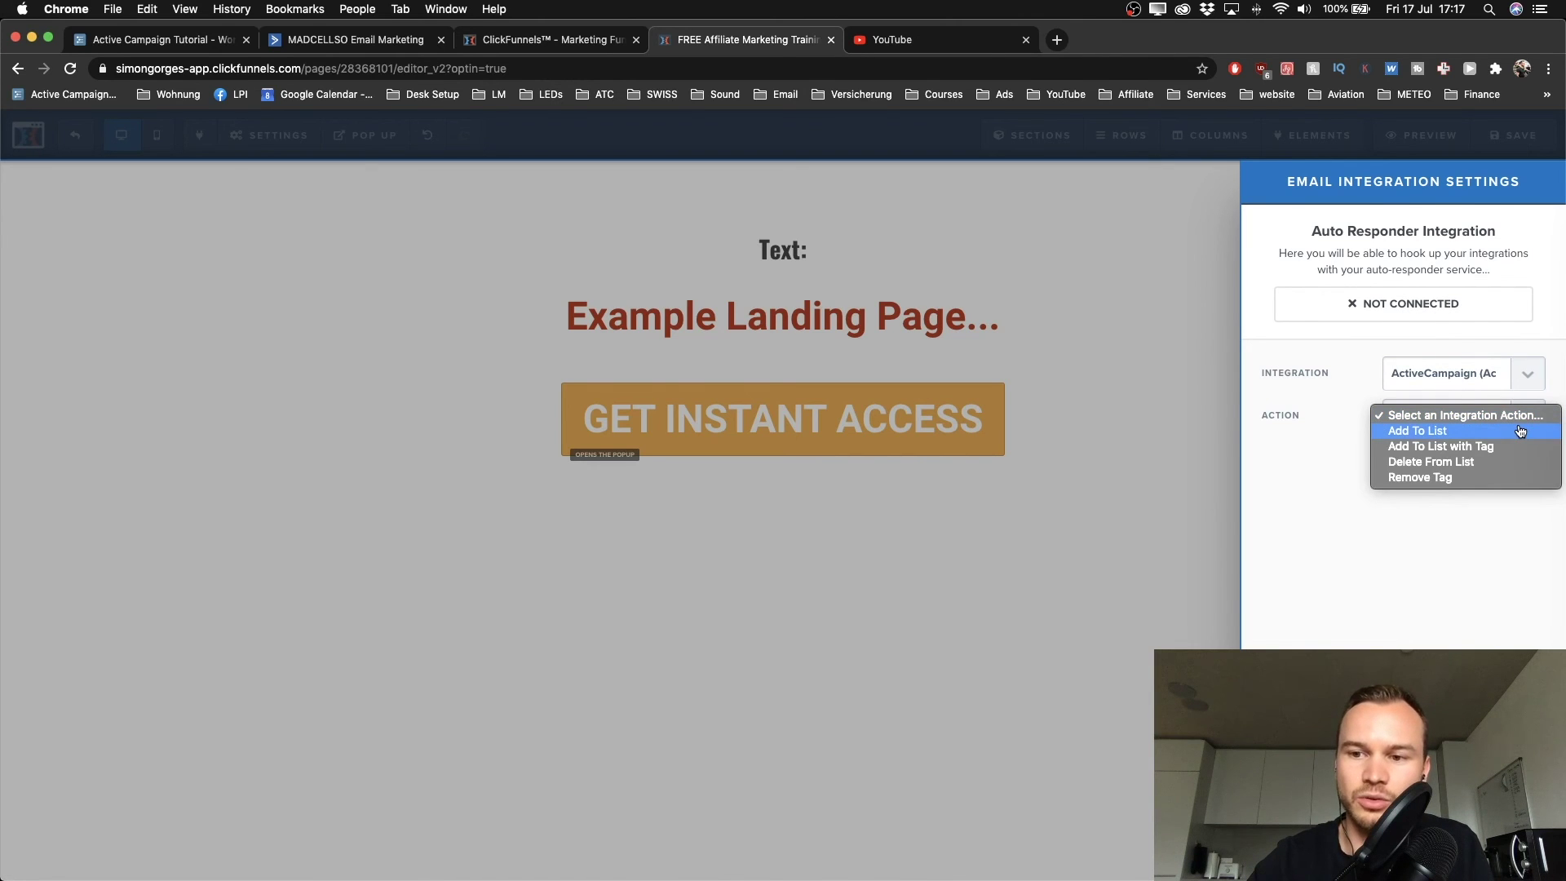
left_click(1520, 431)
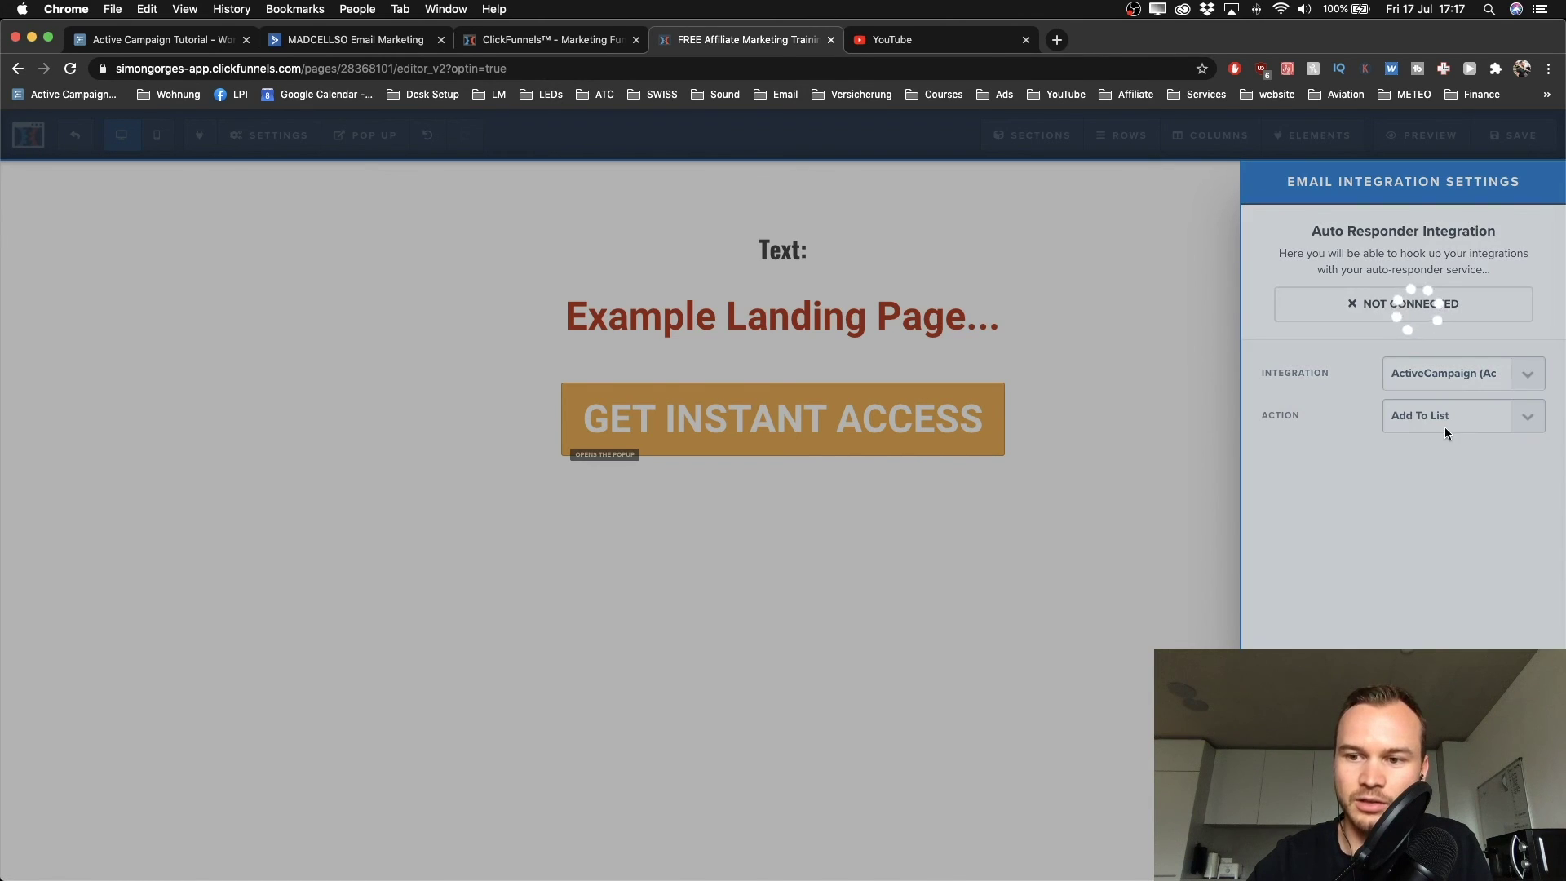
left_click(1451, 471)
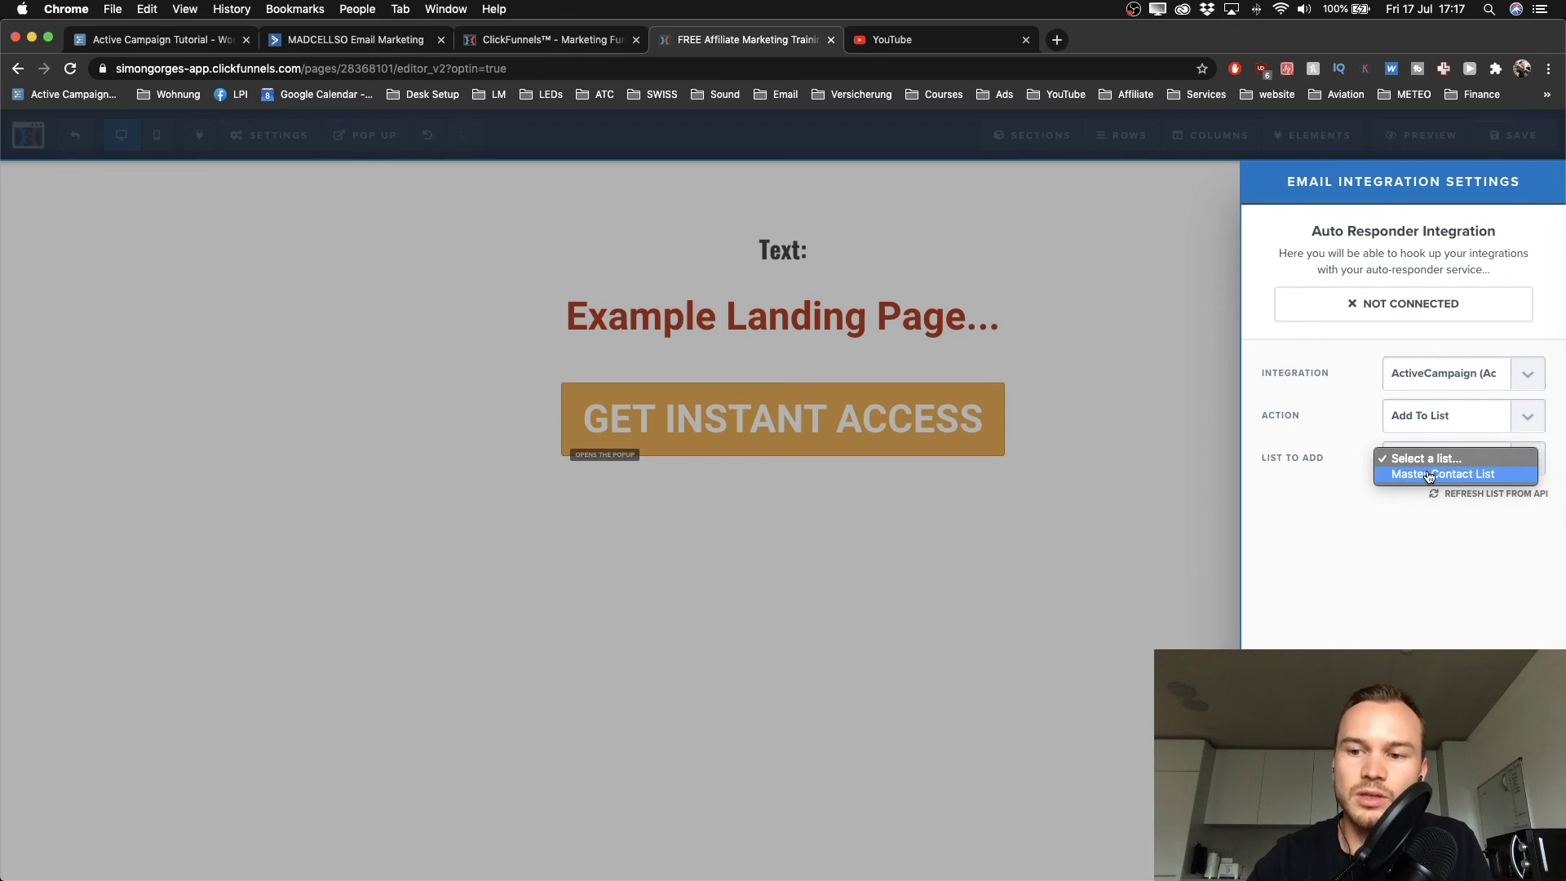
left_click(1422, 475)
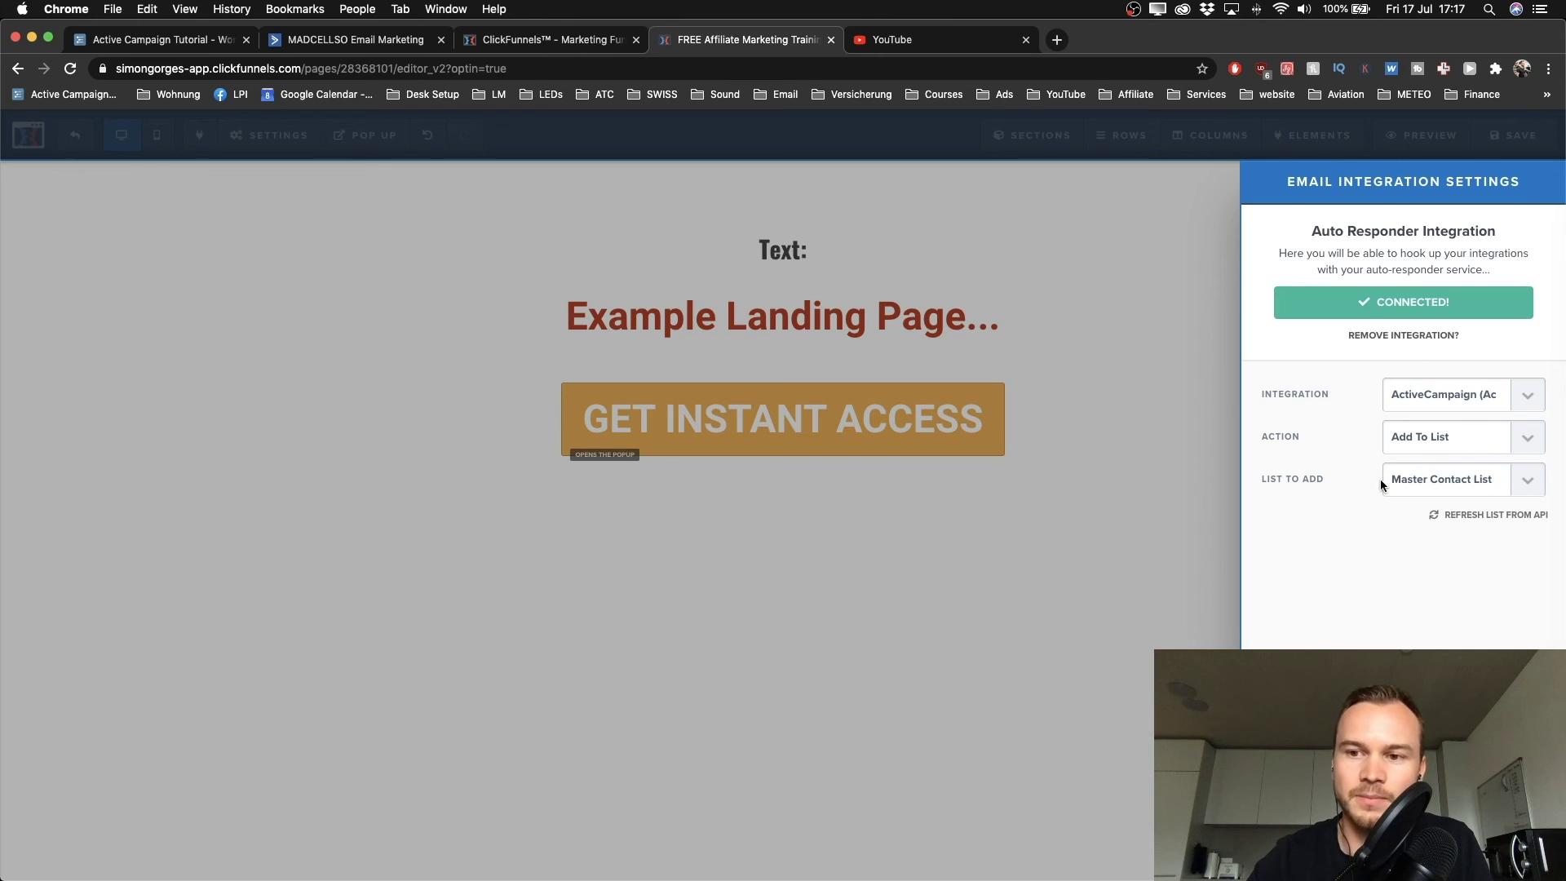
left_click(1165, 402)
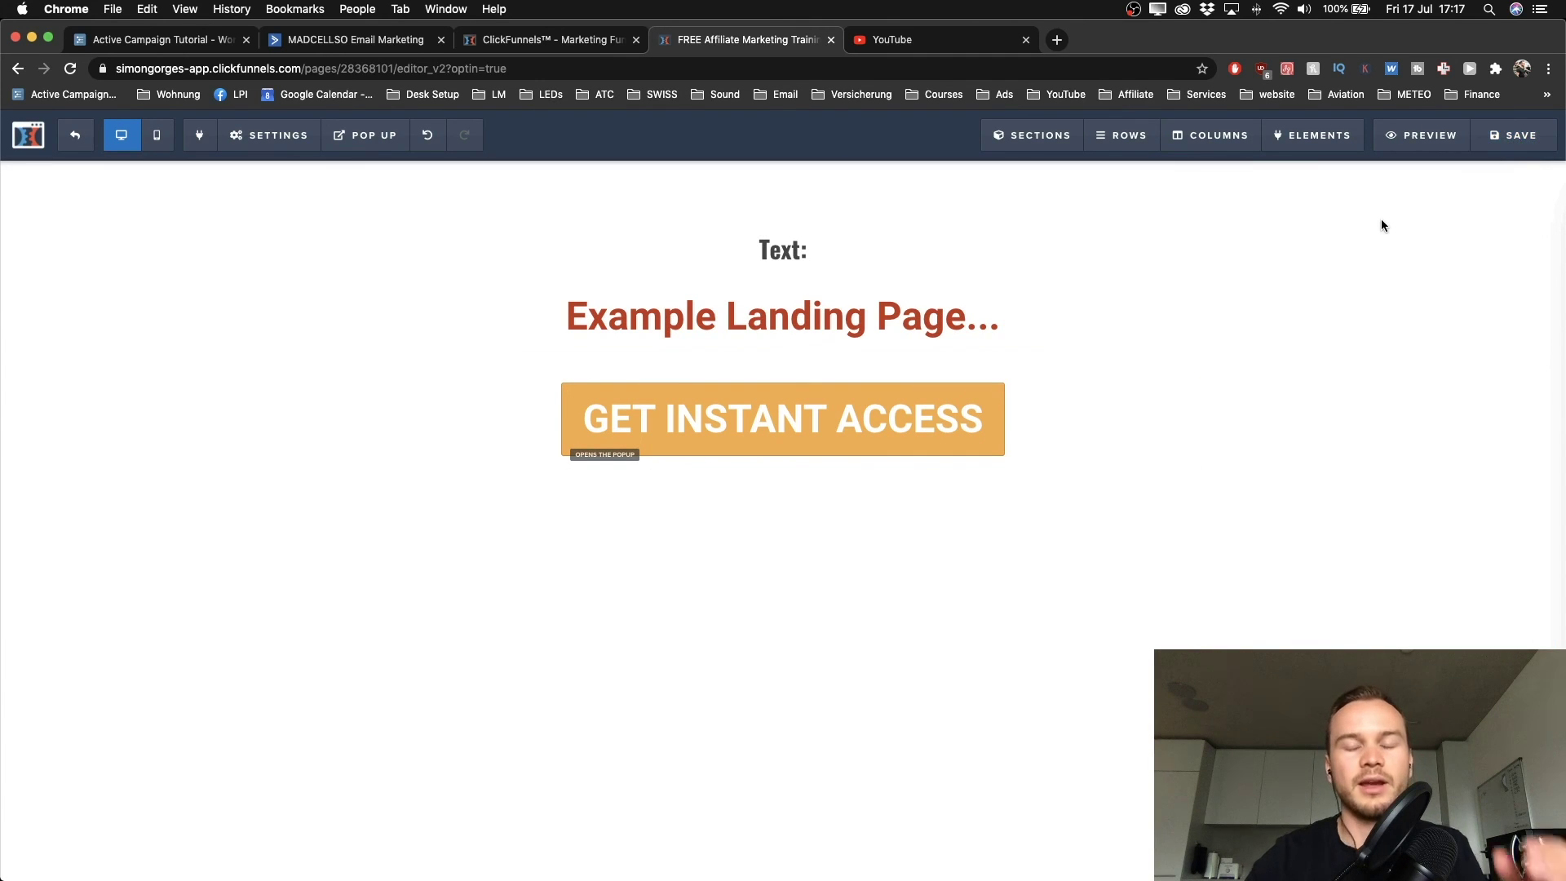